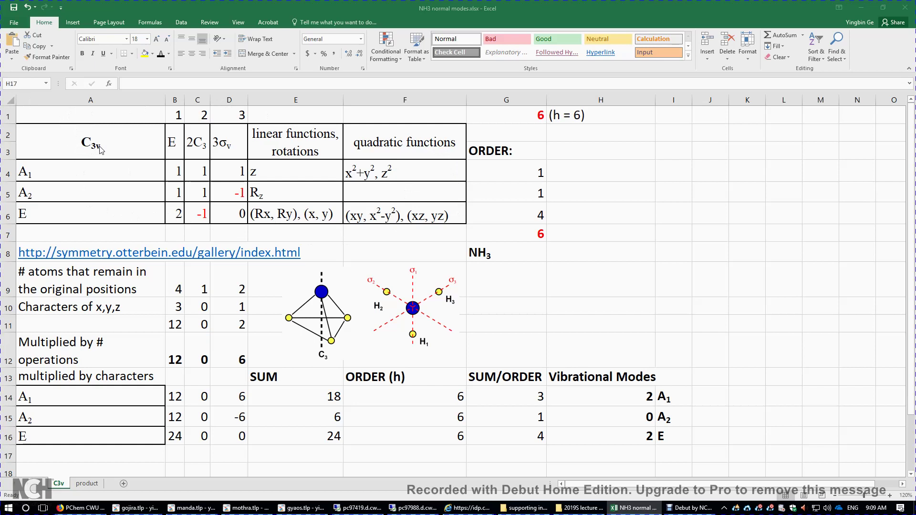
Step: Point out the E, 2C3 and 3σv operation headings and select them together
{"action": "left_click", "coordinate": [173, 144]}
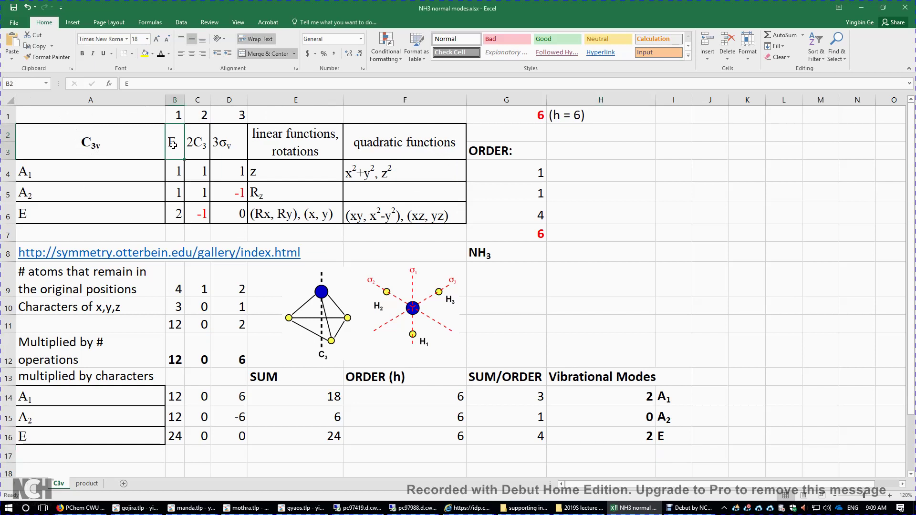
{"action": "left_click", "coordinate": [200, 142]}
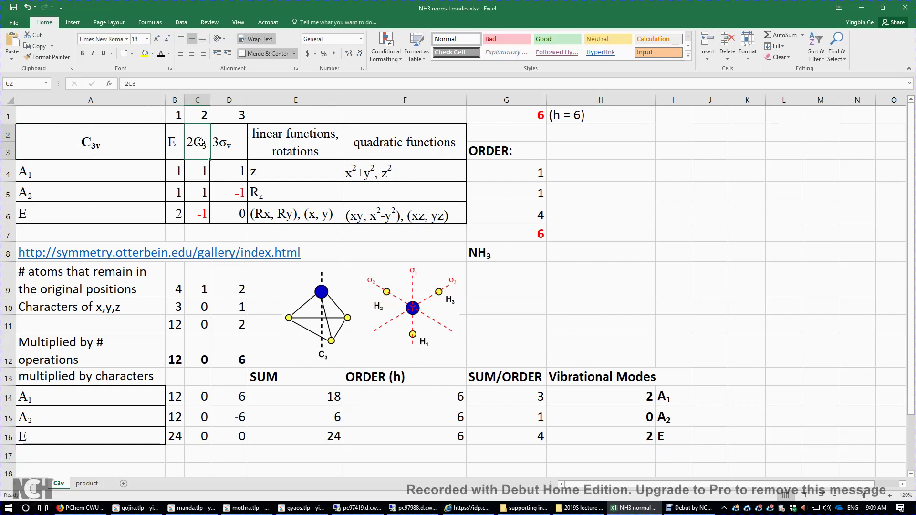
{"action": "left_click", "coordinate": [228, 143]}
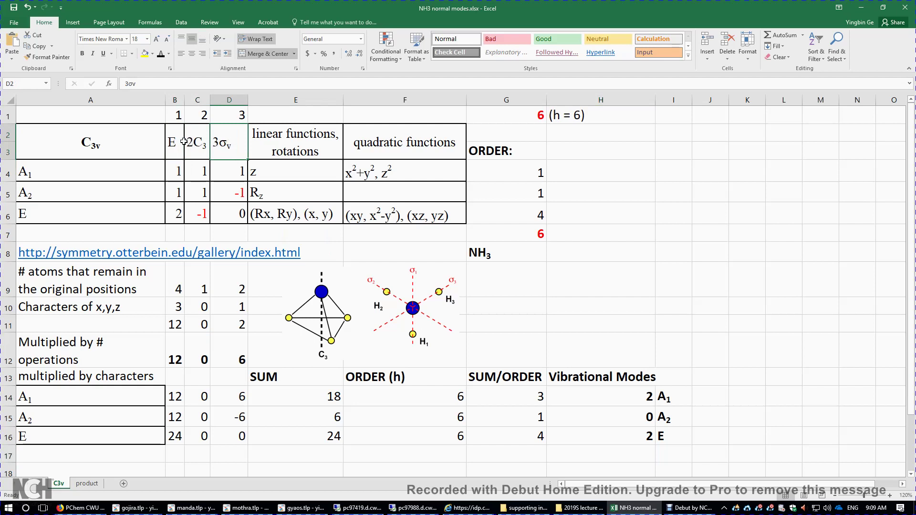
{"action": "left_click_drag", "start_coordinate": [173, 145], "coordinate": [225, 151]}
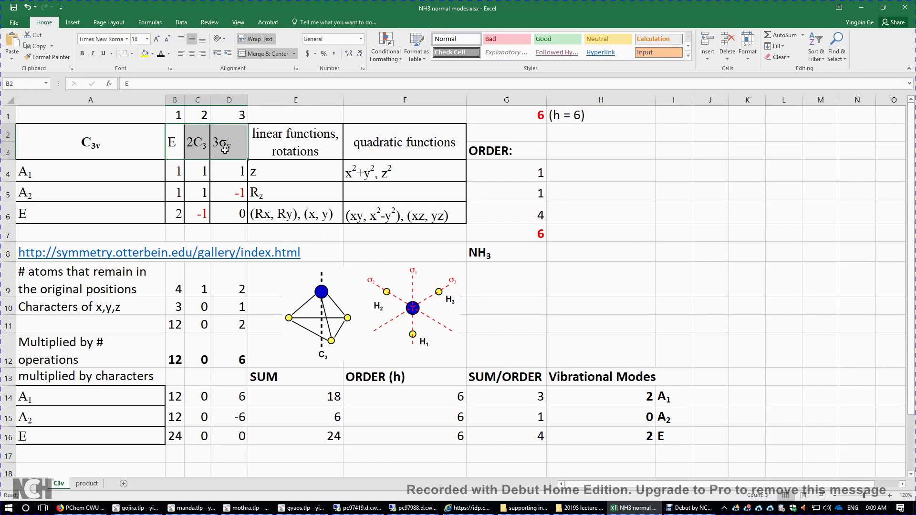
Step: Check the group order total against the squared dimensions of A1, A2 and E
{"action": "left_click", "coordinate": [530, 116]}
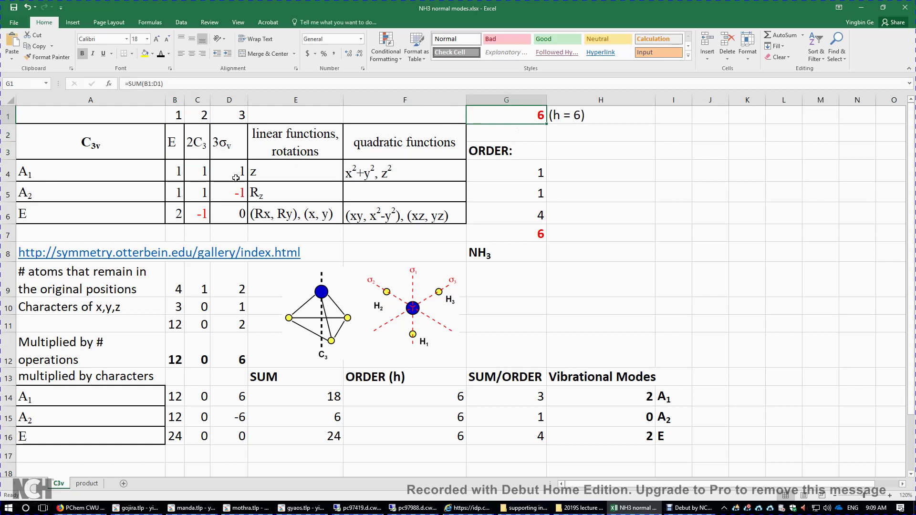
{"action": "left_click", "coordinate": [519, 172]}
{"action": "left_click_drag", "start_coordinate": [519, 171], "coordinate": [523, 215]}
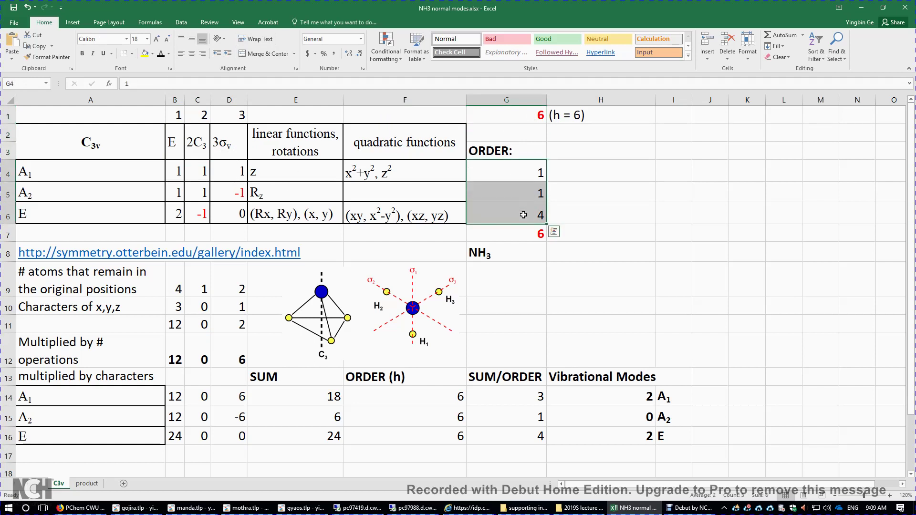
{"action": "left_click", "coordinate": [174, 166]}
{"action": "left_click", "coordinate": [178, 187]}
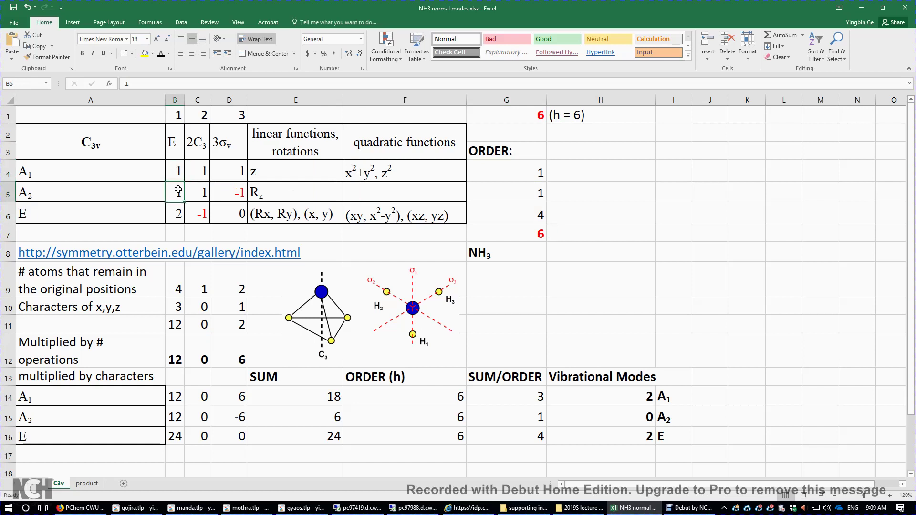
{"action": "left_click", "coordinate": [174, 146]}
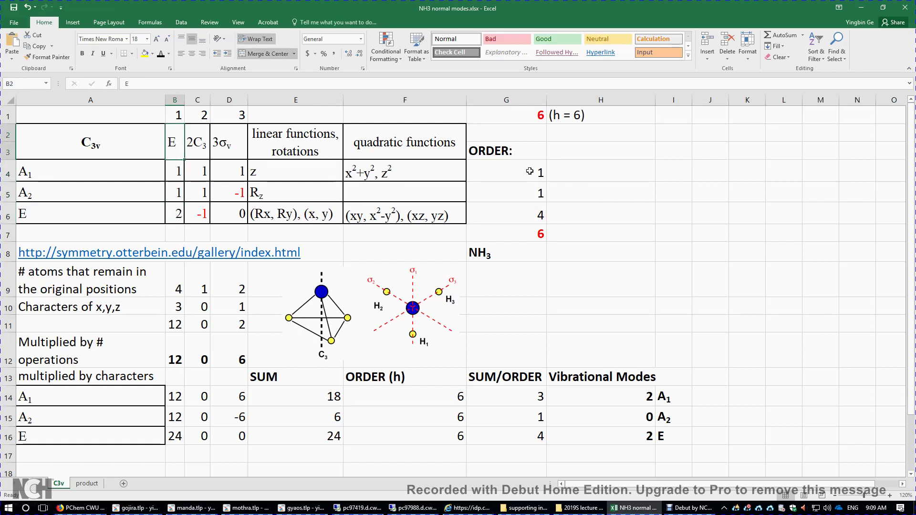
{"action": "left_click_drag", "start_coordinate": [530, 172], "coordinate": [530, 214]}
{"action": "left_click", "coordinate": [602, 234]}
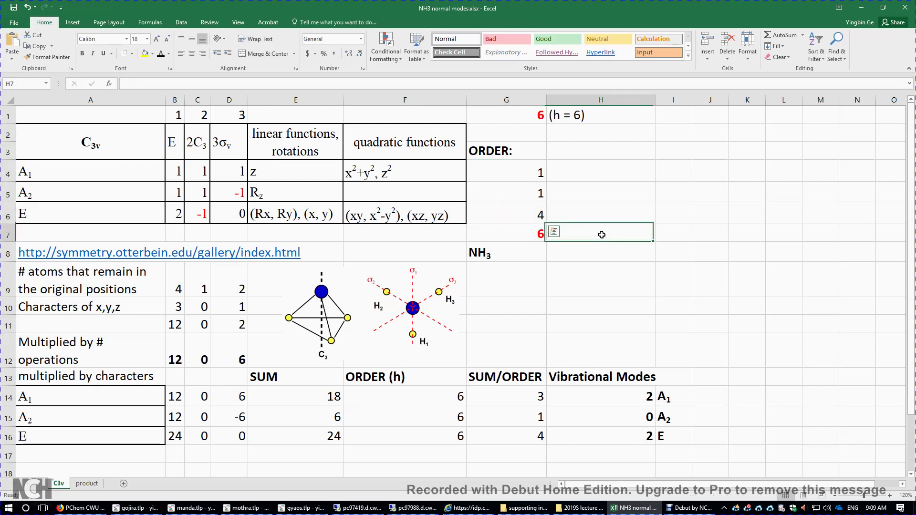
{"action": "left_click", "coordinate": [596, 176]}
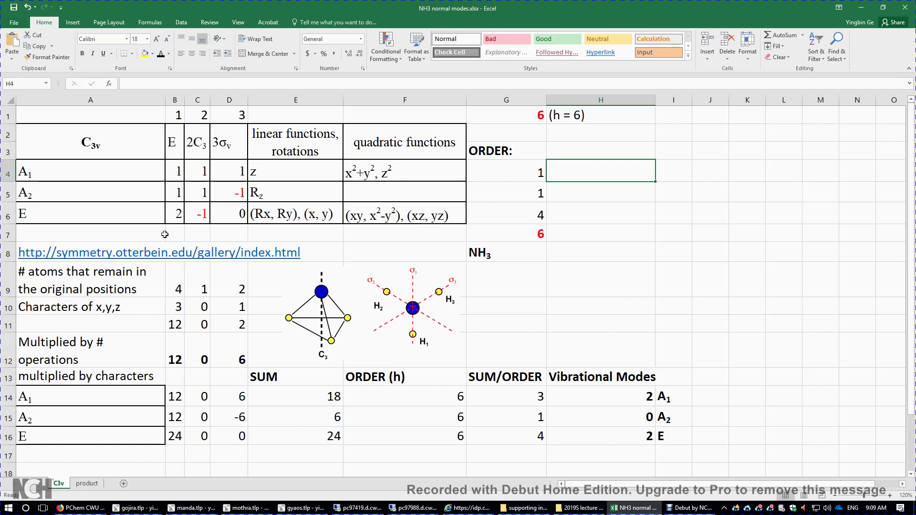
Step: Review the unmoved-atom counts under the E, 2C3 and 3σv operations
{"action": "left_click", "coordinate": [175, 144]}
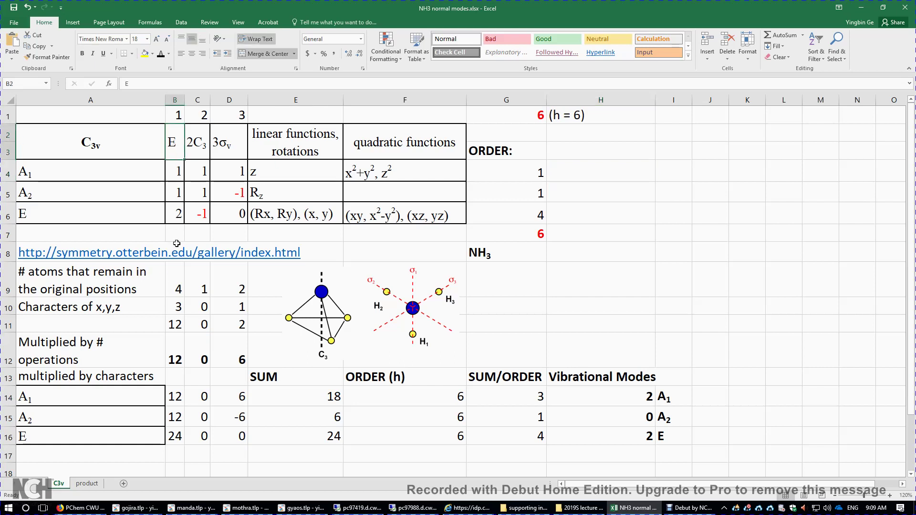
{"action": "left_click", "coordinate": [178, 285]}
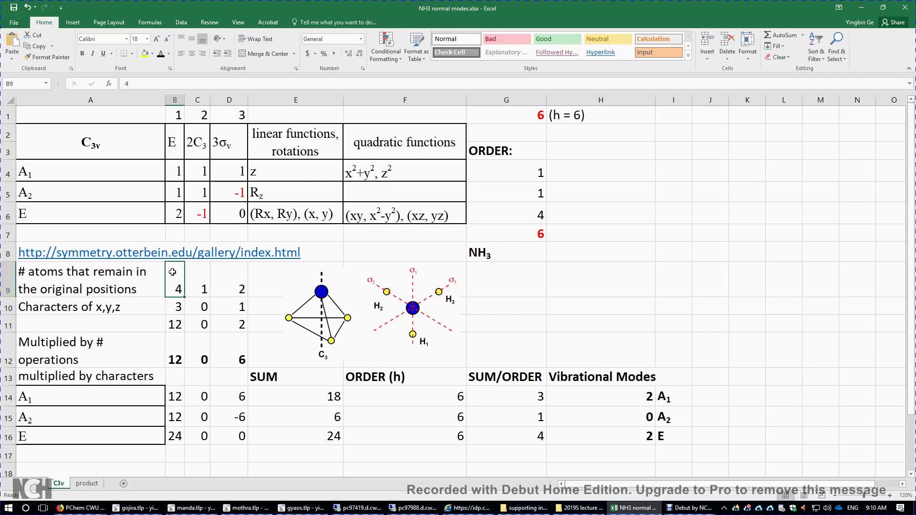
{"action": "left_click", "coordinate": [204, 284]}
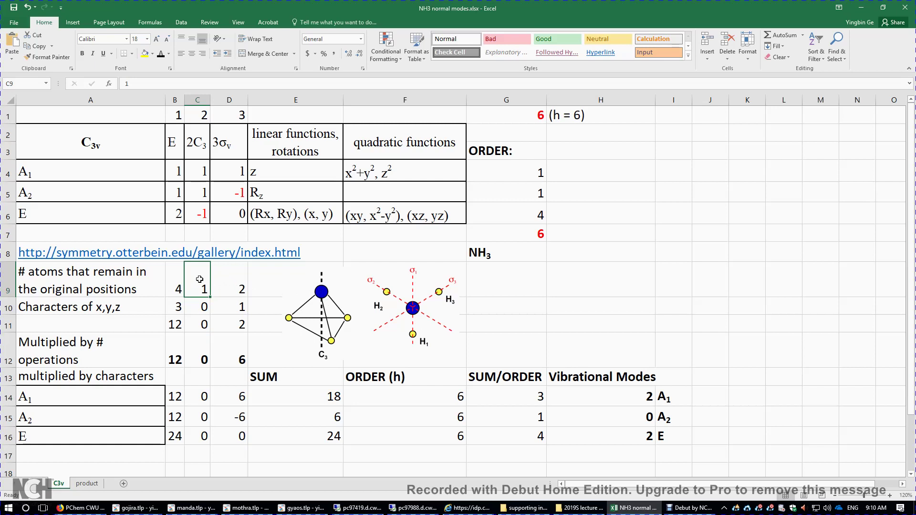
{"action": "left_click", "coordinate": [234, 147]}
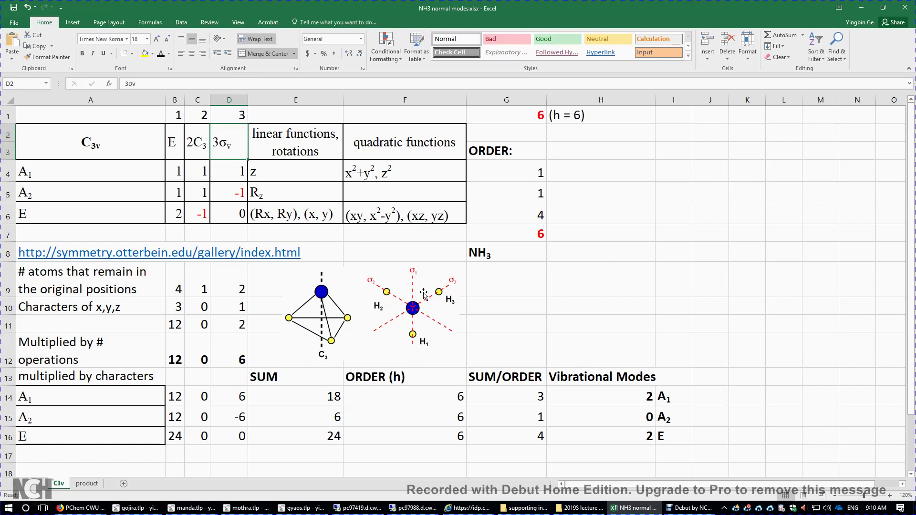
{"action": "left_click", "coordinate": [230, 287]}
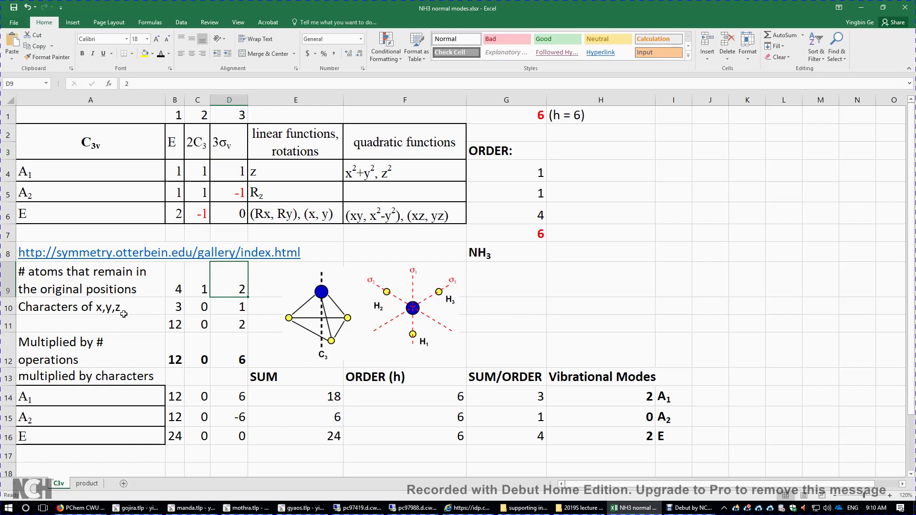
Step: Relate the Characters of x,y,z row to z in A1 and (x, y) in E
{"action": "left_click", "coordinate": [58, 308]}
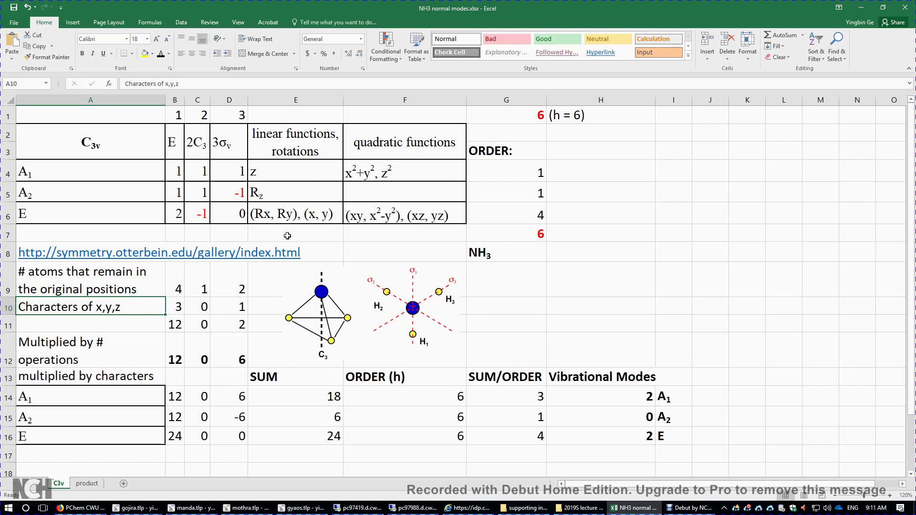
{"action": "left_click", "coordinate": [313, 216]}
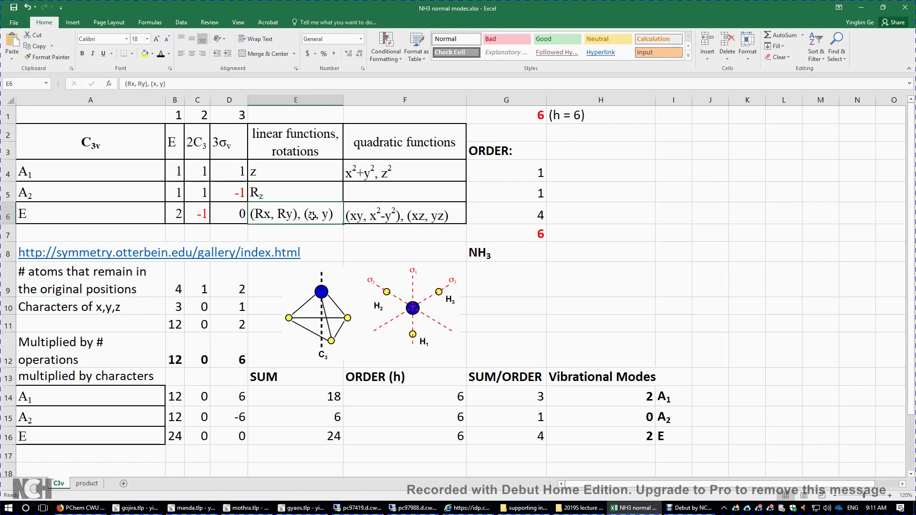
{"action": "left_click", "coordinate": [285, 173]}
{"action": "left_click", "coordinate": [319, 214]}
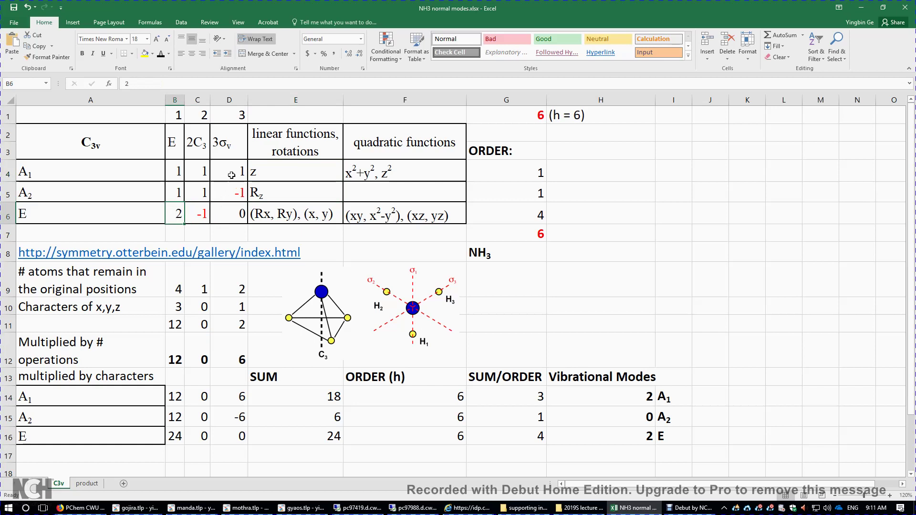
{"action": "left_click", "coordinate": [262, 175]}
Step: Enter =B4+B6 in B10, fill it across to D10, and verify D10's formula
{"action": "left_click", "coordinate": [180, 172]}
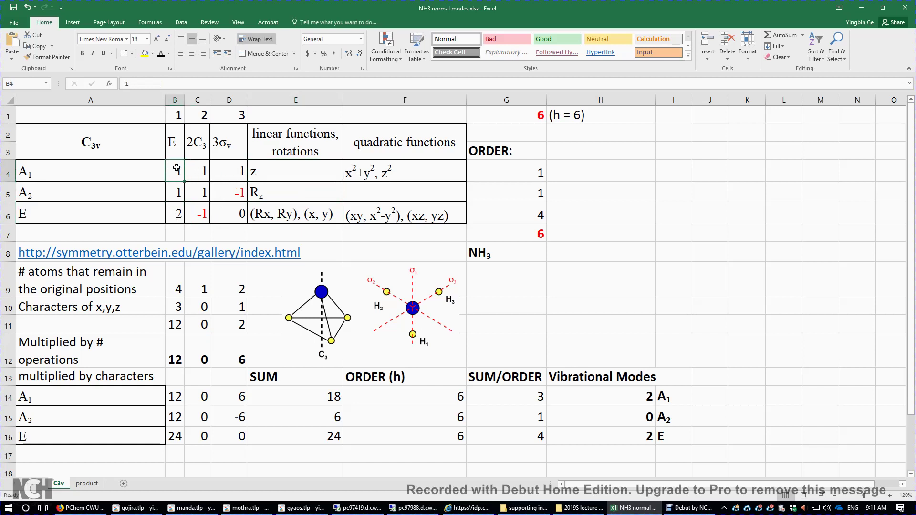
{"action": "left_click", "coordinate": [176, 307]}
{"action": "double_click", "coordinate": [176, 307]}
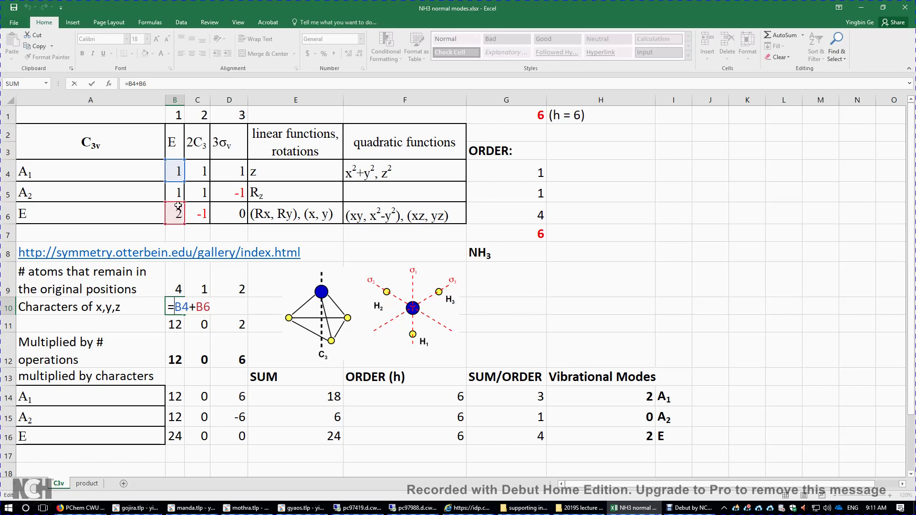
{"action": "key", "text": "Return"}
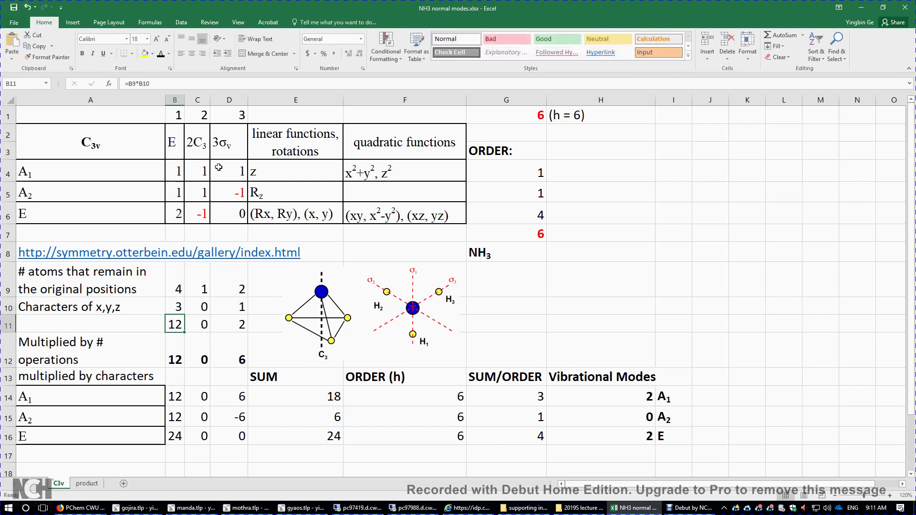
{"action": "left_click", "coordinate": [180, 310]}
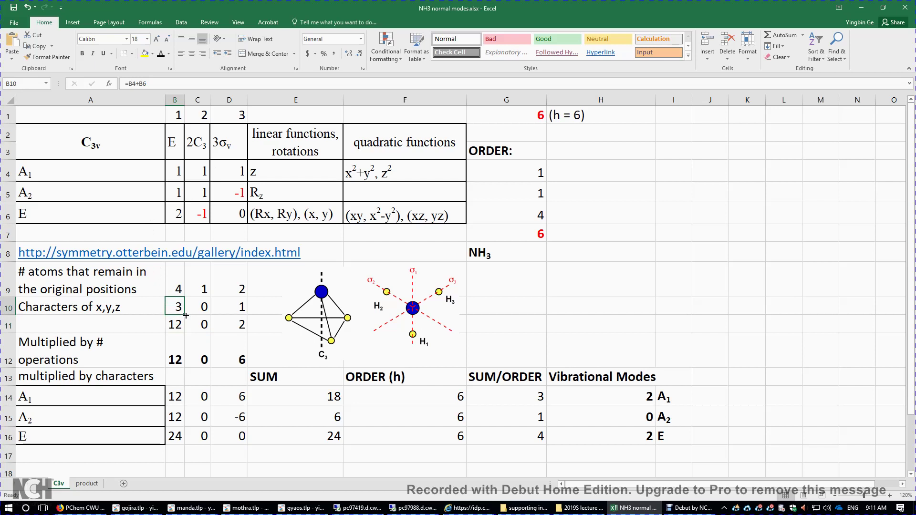
{"action": "left_click_drag", "start_coordinate": [185, 315], "coordinate": [248, 314]}
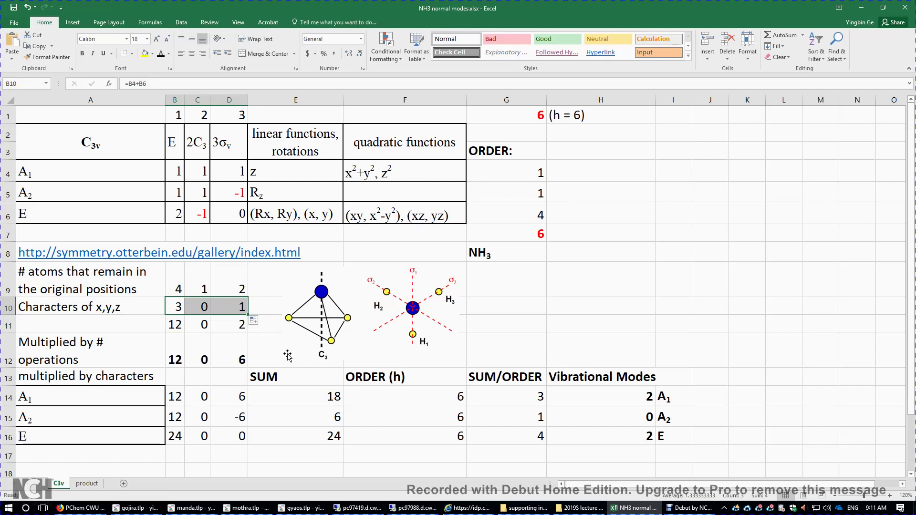
{"action": "left_click", "coordinate": [235, 307]}
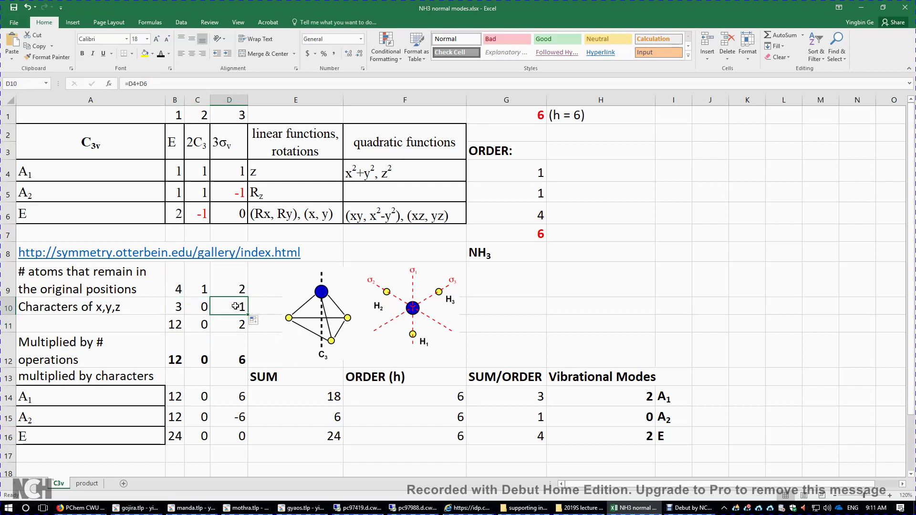
{"action": "double_click", "coordinate": [236, 306]}
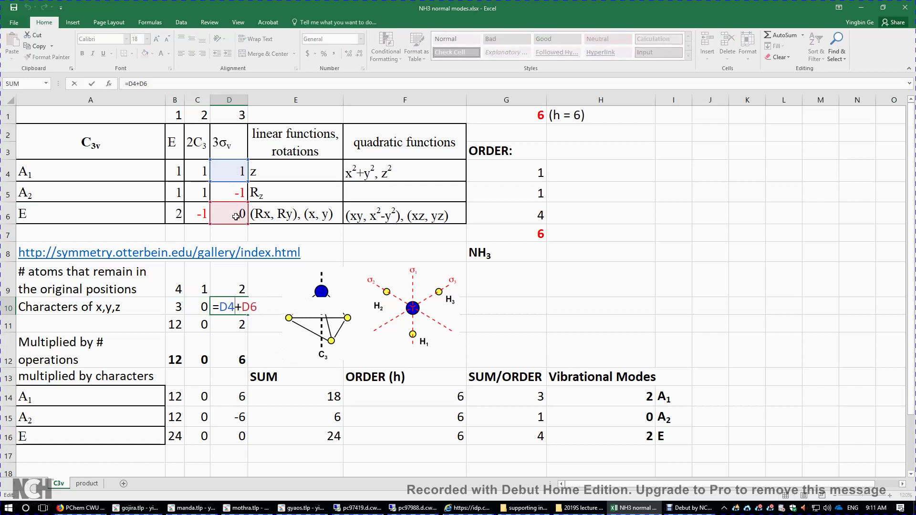
{"action": "key", "text": "Return"}
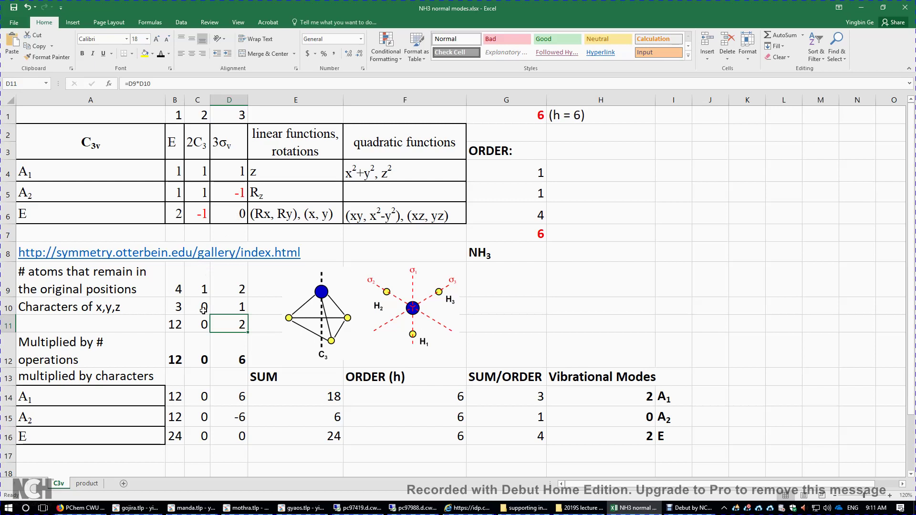
Step: Enter =B9*B10 in B11 and fill it across to D11
{"action": "double_click", "coordinate": [175, 325]}
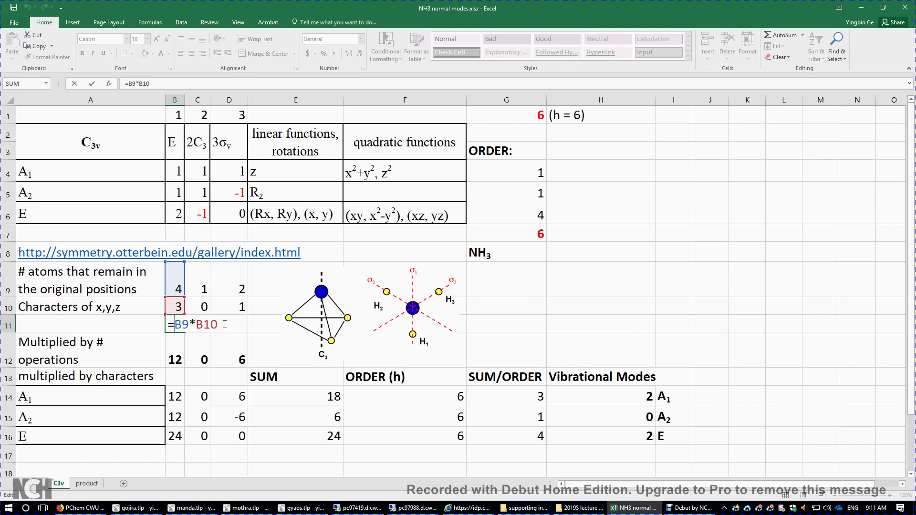
{"action": "key", "text": "Return"}
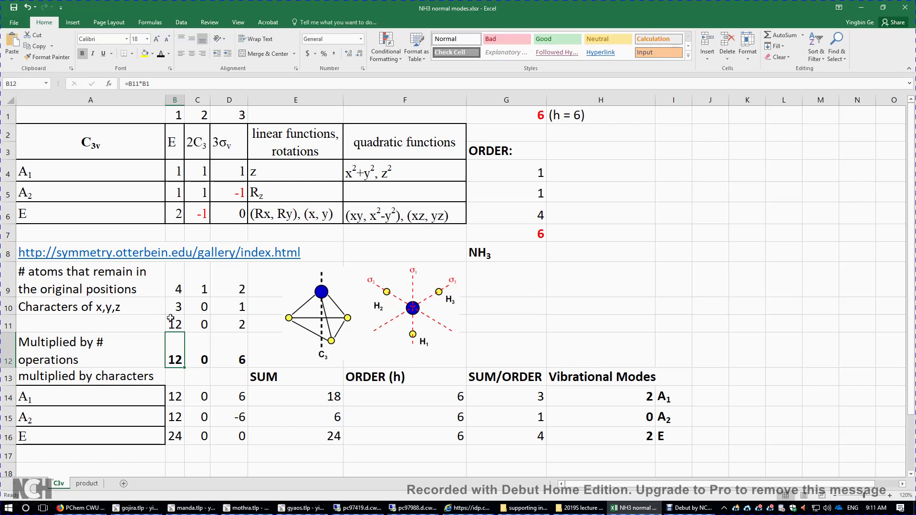
{"action": "key", "text": "Up"}
{"action": "left_click_drag", "start_coordinate": [184, 334], "coordinate": [245, 333]}
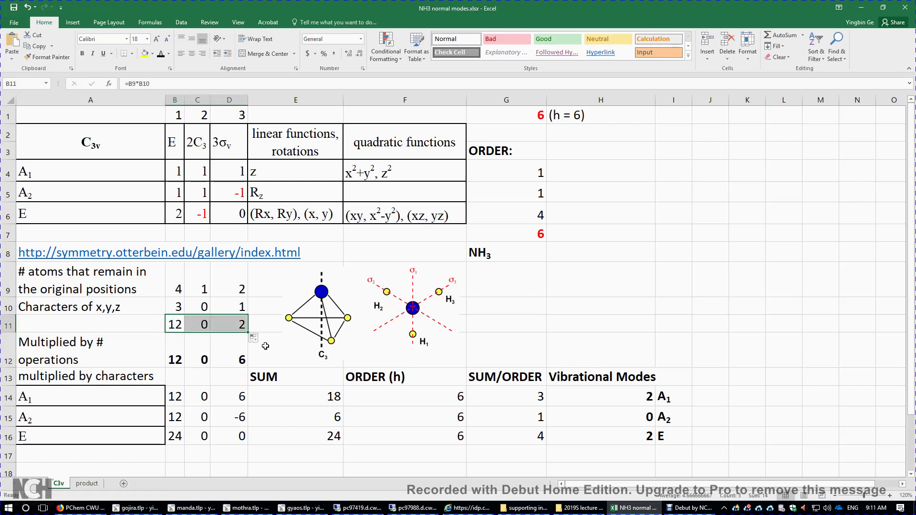
Step: Review the atom counts and x,y,z characters feeding the row 11 products 12, 0, 2
{"action": "left_click_drag", "start_coordinate": [178, 289], "coordinate": [235, 290]}
{"action": "left_click_drag", "start_coordinate": [169, 307], "coordinate": [239, 307]}
{"action": "left_click_drag", "start_coordinate": [175, 325], "coordinate": [238, 324]}
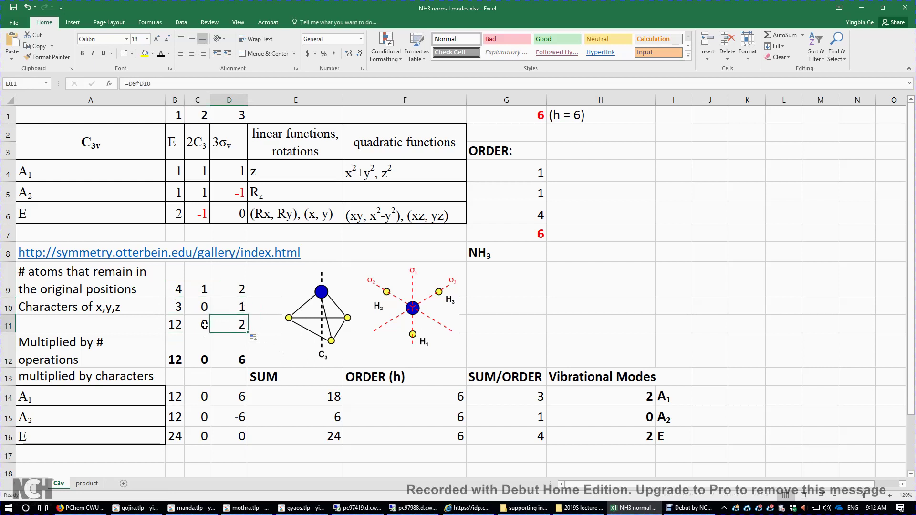
{"action": "left_click", "coordinate": [175, 324]}
{"action": "left_click", "coordinate": [210, 326]}
{"action": "left_click", "coordinate": [228, 326]}
Step: Review the operation counts in B1:D1 alongside the row 11 products
{"action": "left_click", "coordinate": [173, 119]}
{"action": "left_click", "coordinate": [199, 116]}
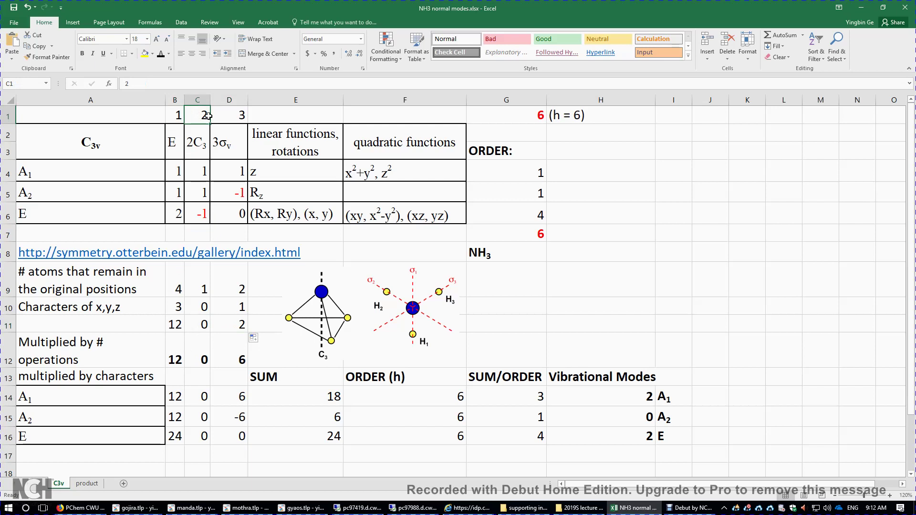
{"action": "left_click", "coordinate": [231, 119]}
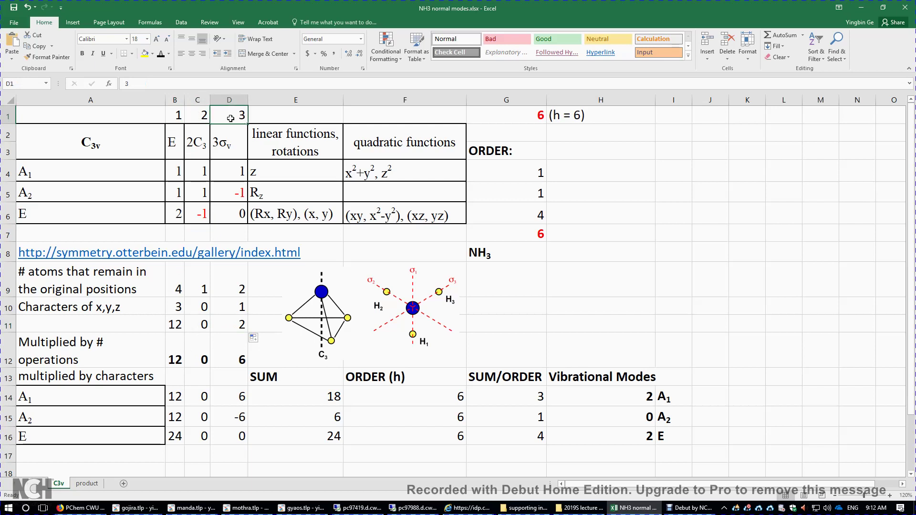
{"action": "left_click", "coordinate": [176, 360]}
{"action": "left_click_drag", "start_coordinate": [175, 328], "coordinate": [241, 326]}
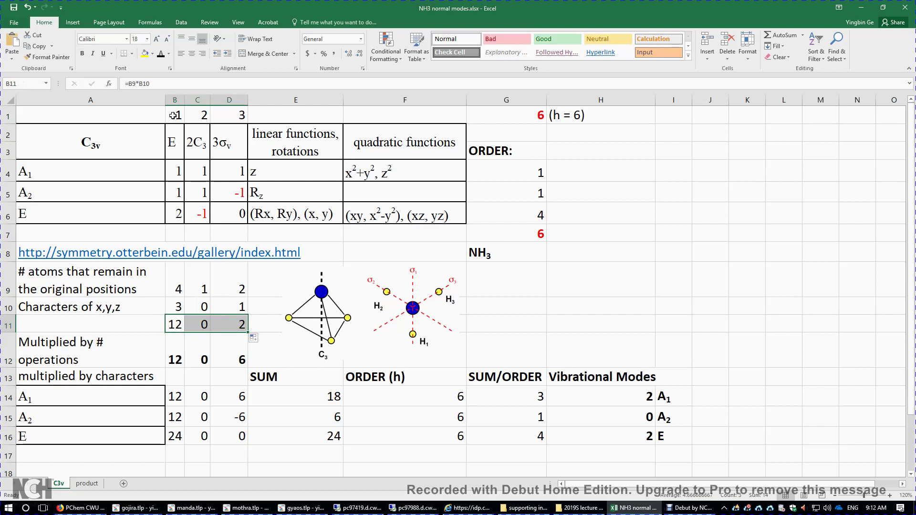
{"action": "left_click_drag", "start_coordinate": [174, 115], "coordinate": [230, 112]}
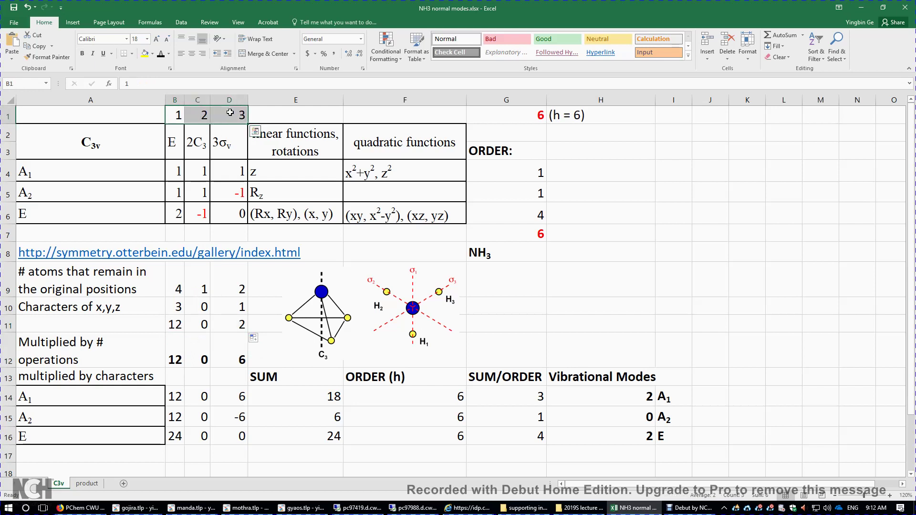
Step: Enter =B11*B1 in B12, fill it to D12, and recommit D12's =D11*D1
{"action": "double_click", "coordinate": [178, 360]}
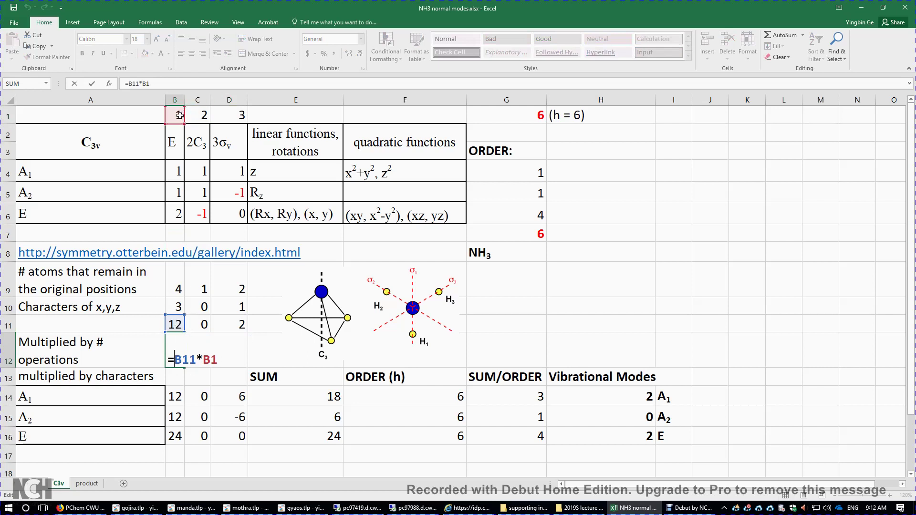
{"action": "key", "text": "Return"}
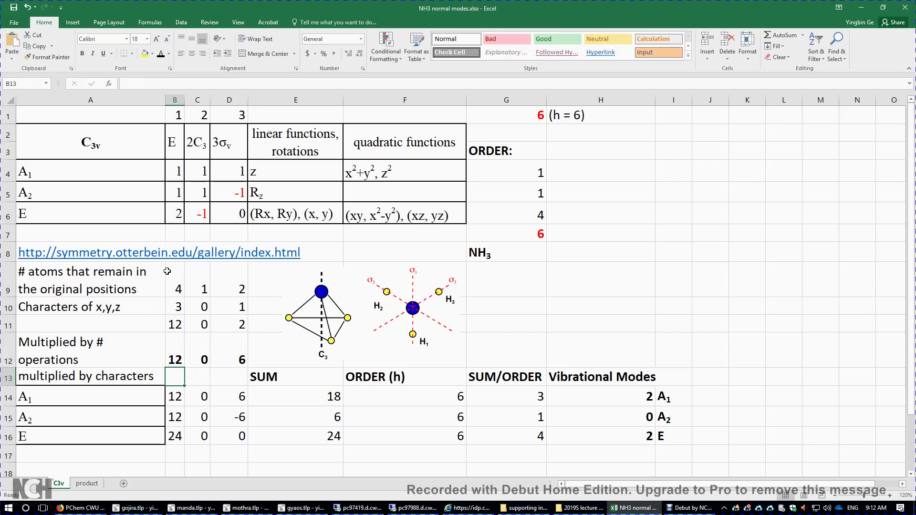
{"action": "left_click", "coordinate": [172, 351]}
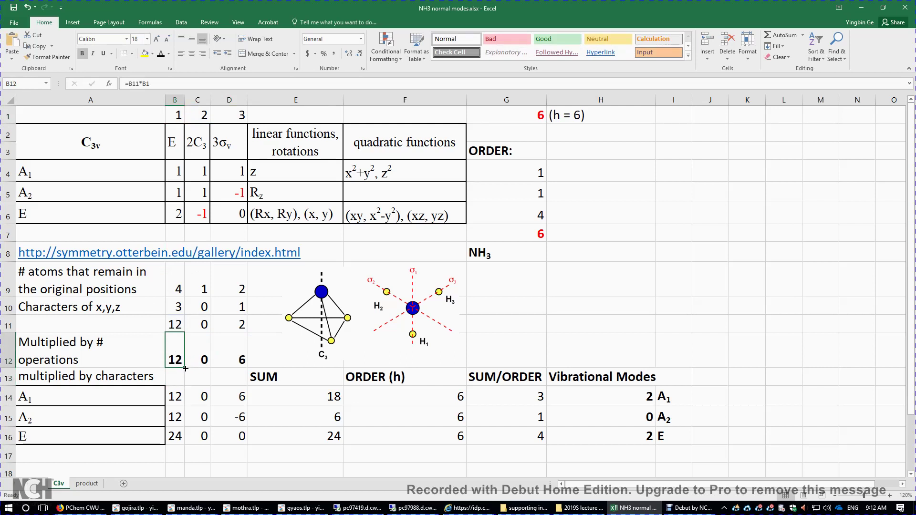
{"action": "left_click_drag", "start_coordinate": [185, 368], "coordinate": [244, 367]}
{"action": "left_click", "coordinate": [239, 350]}
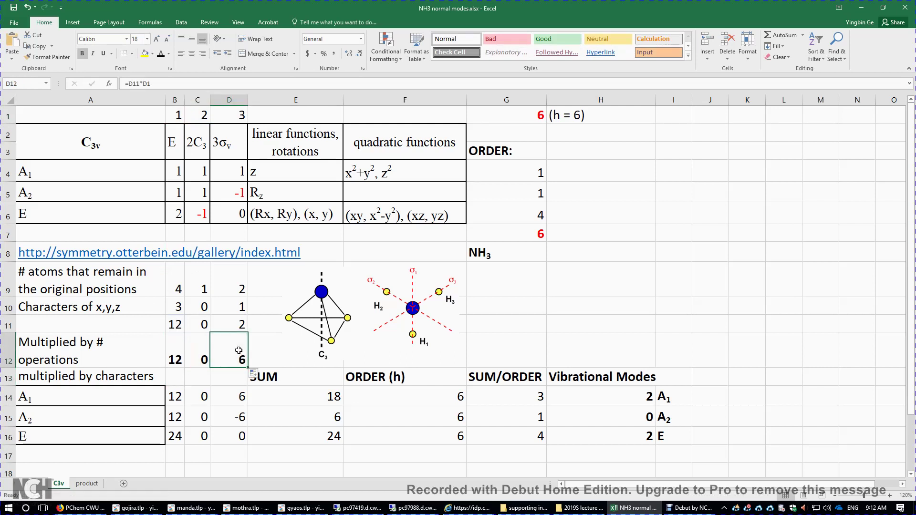
{"action": "double_click", "coordinate": [239, 351]}
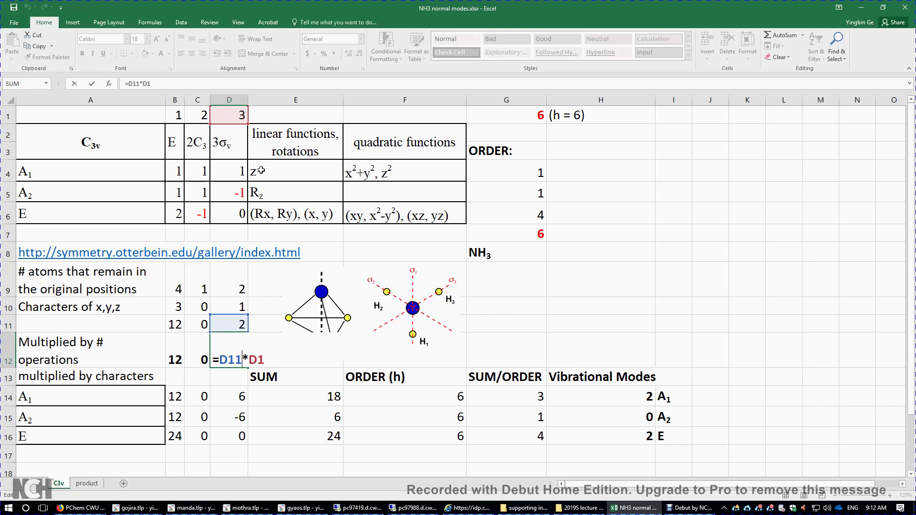
{"action": "key", "text": "Return"}
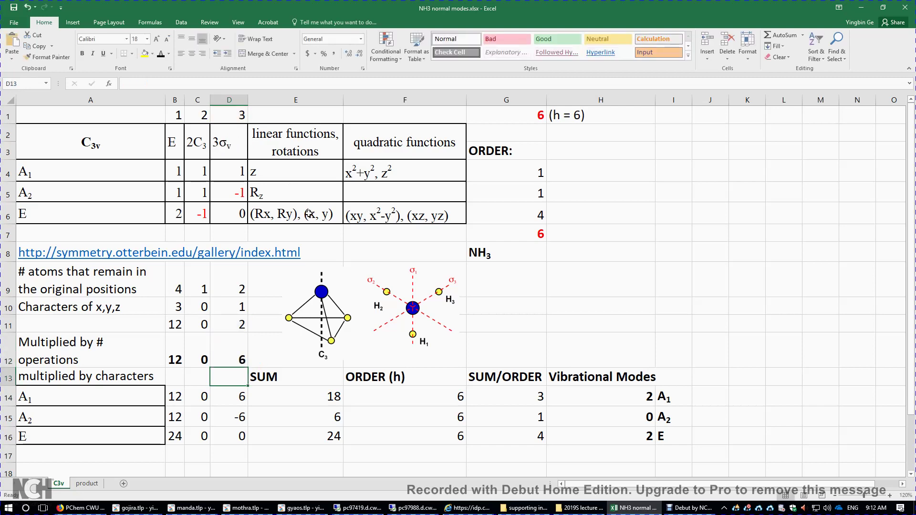
Step: Review the row 12 results 12, 0, 6 and the A1 characters B4:D4
{"action": "scroll", "coordinate": [308, 212], "scroll_direction": "down", "scroll_amount": 1}
{"action": "scroll", "coordinate": [327, 214], "scroll_direction": "up", "scroll_amount": 1}
{"action": "left_click_drag", "start_coordinate": [176, 357], "coordinate": [232, 360]}
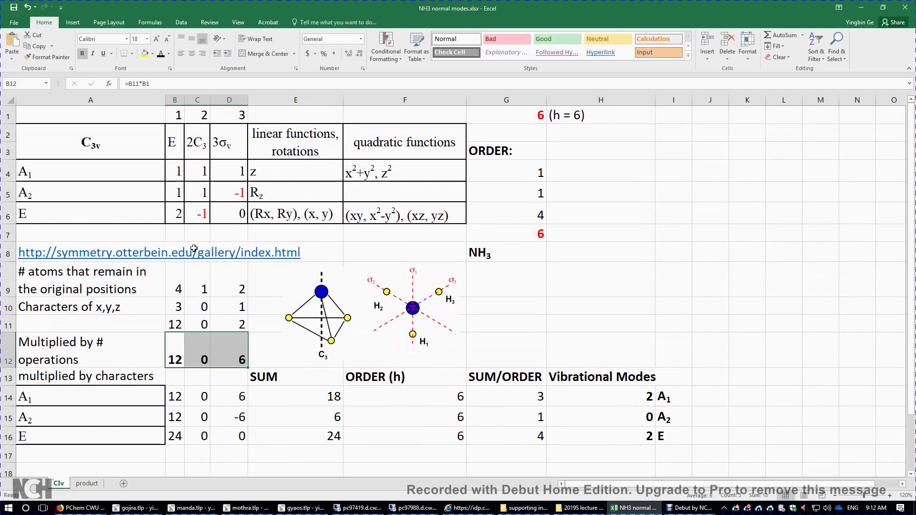
{"action": "left_click_drag", "start_coordinate": [177, 171], "coordinate": [222, 169]}
Step: Paste content while going through the A1, A2 and E character rows B4:D6
{"action": "key", "text": "ctrl+v"}
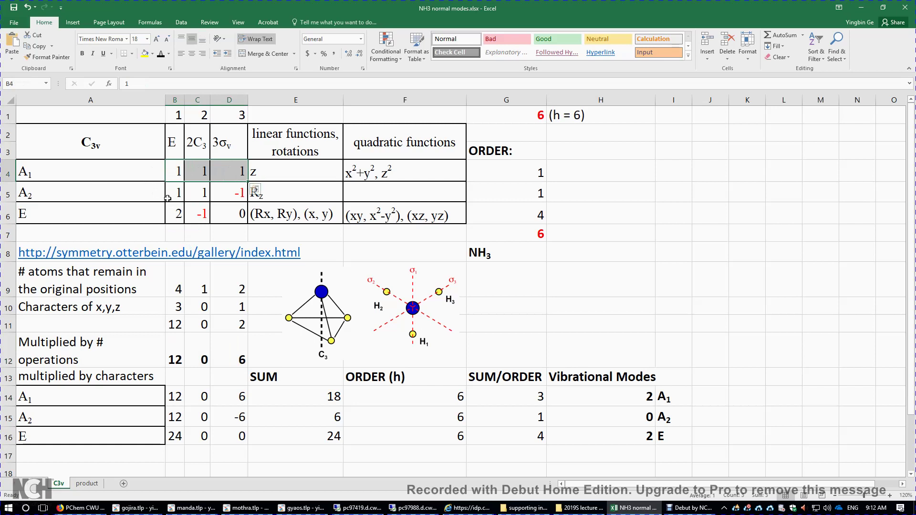
{"action": "left_click_drag", "start_coordinate": [178, 194], "coordinate": [232, 195]}
{"action": "key", "text": "ctrl+v"}
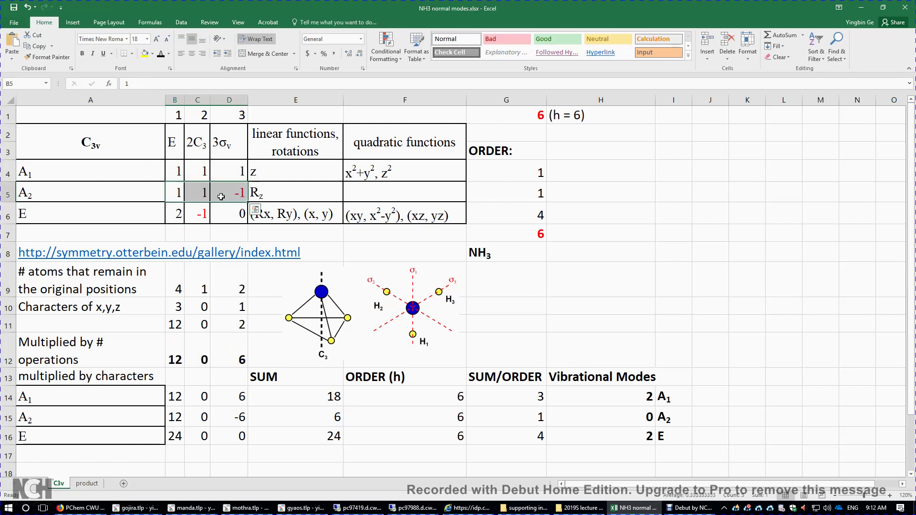
{"action": "left_click", "coordinate": [177, 212]}
{"action": "left_click_drag", "start_coordinate": [178, 212], "coordinate": [230, 214]}
{"action": "key", "text": "ctrl+v"}
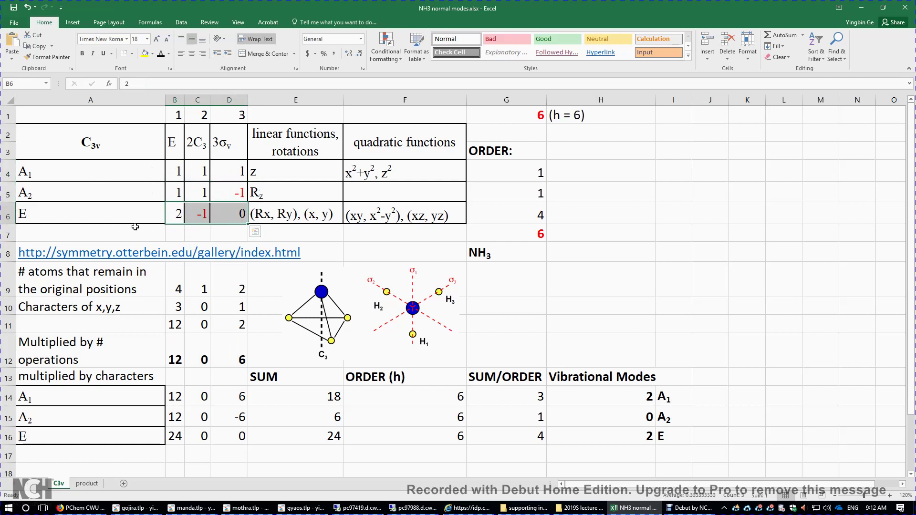
{"action": "left_click", "coordinate": [35, 213]}
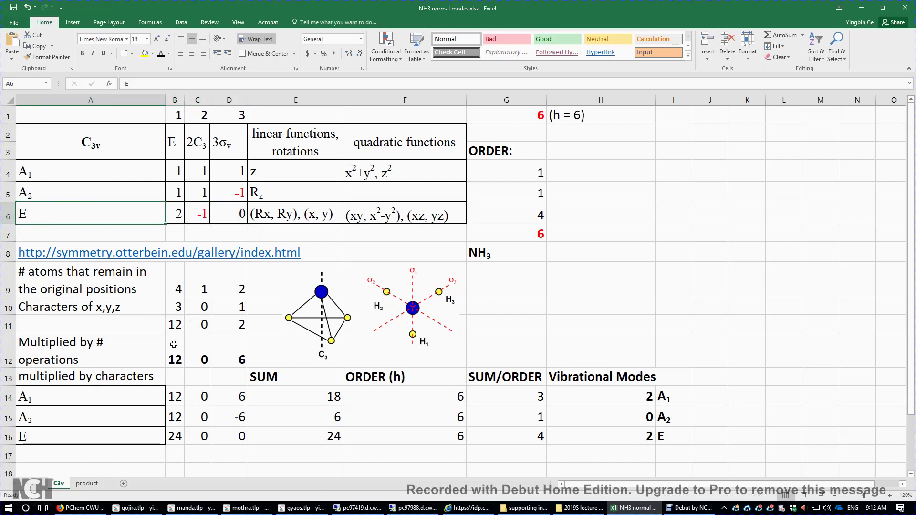
Step: Fill B14:D16 with =B$12*B4-style products: 12,0,6; 12,0,-6; 24,0,0
{"action": "double_click", "coordinate": [177, 395]}
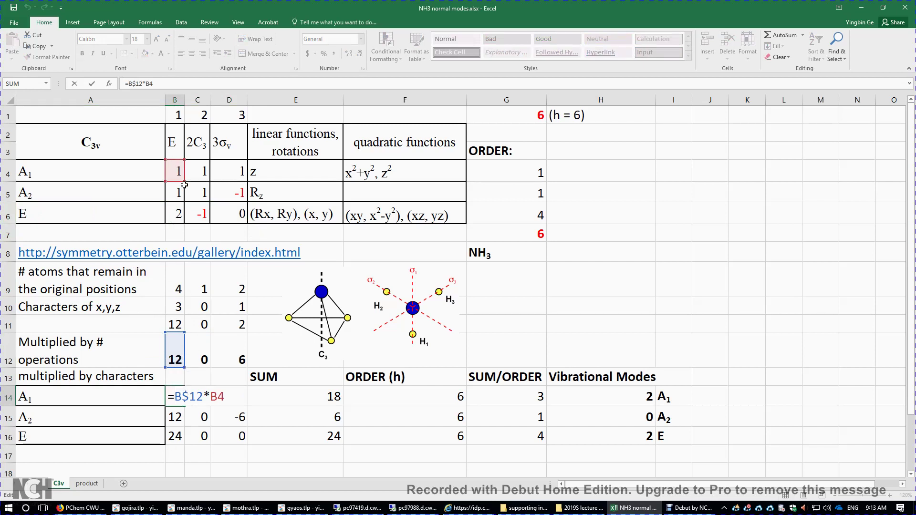
{"action": "key", "text": "Escape"}
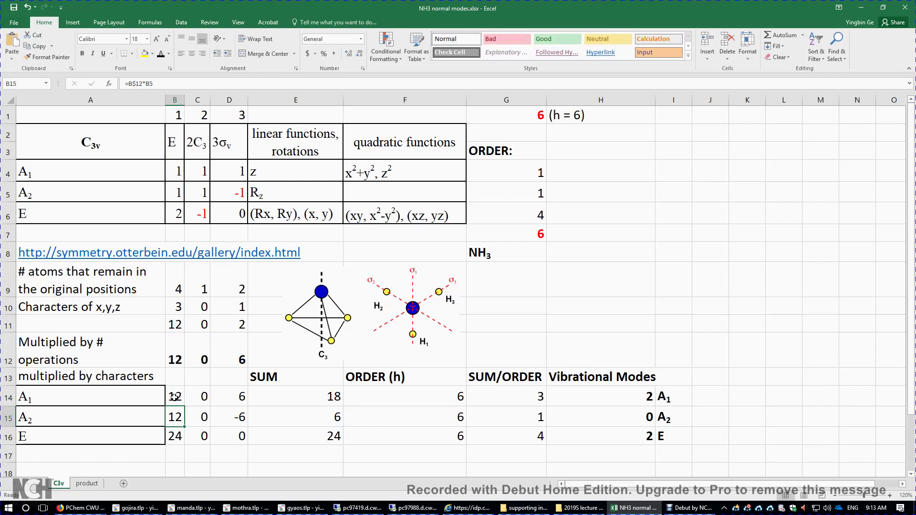
{"action": "left_click", "coordinate": [175, 398]}
{"action": "left_click_drag", "start_coordinate": [186, 406], "coordinate": [249, 438]}
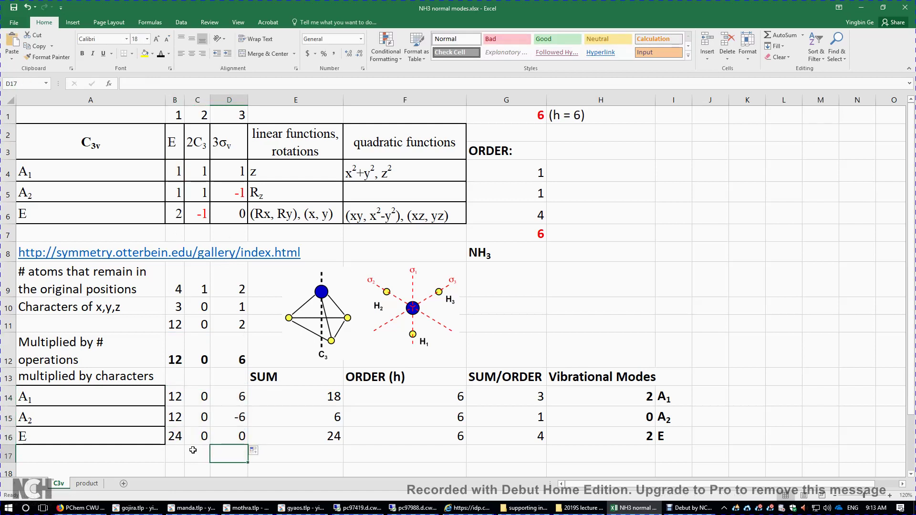
{"action": "double_click", "coordinate": [176, 438]}
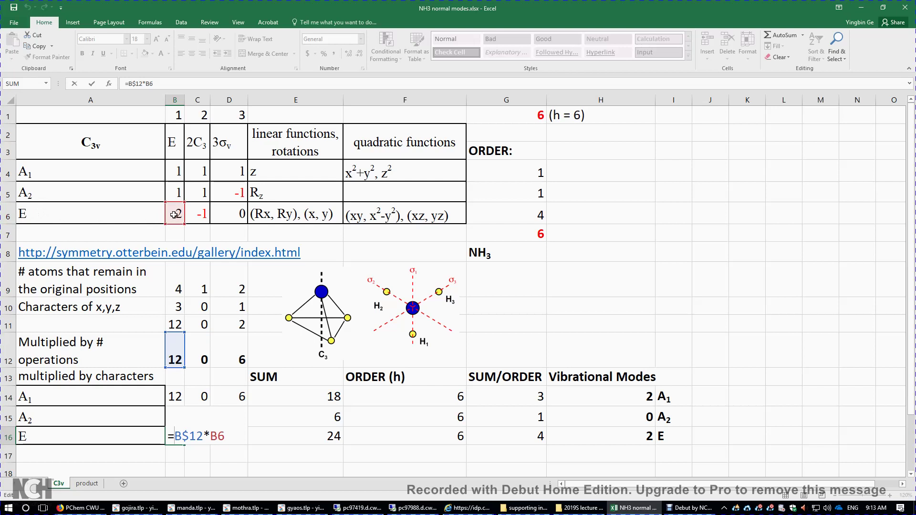
{"action": "key", "text": "ctrl+Return"}
{"action": "key", "text": "Down"}
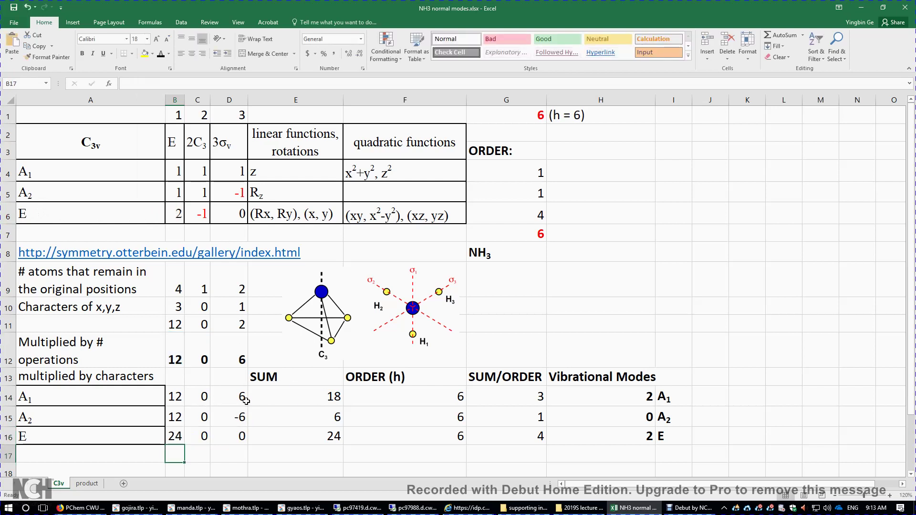
Step: Commit the E14 SUM formula and fill it down to E16
{"action": "left_click", "coordinate": [313, 392]}
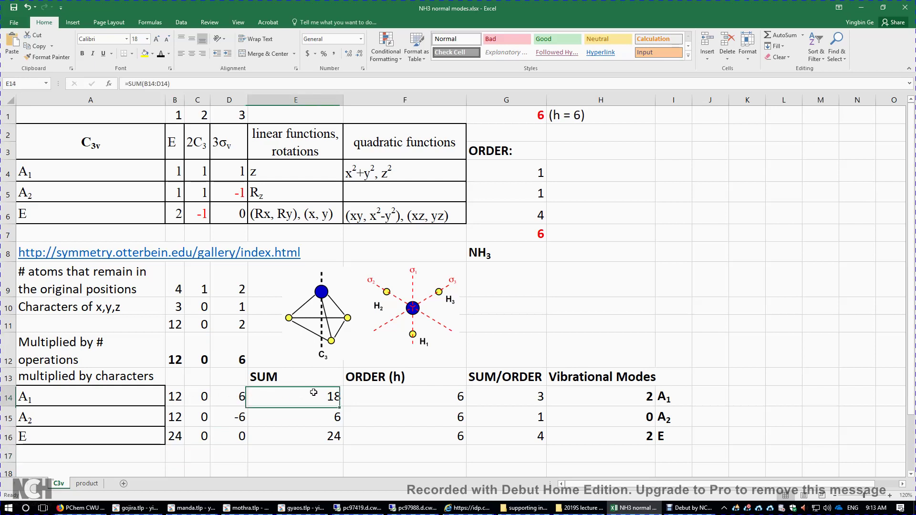
{"action": "double_click", "coordinate": [314, 392]}
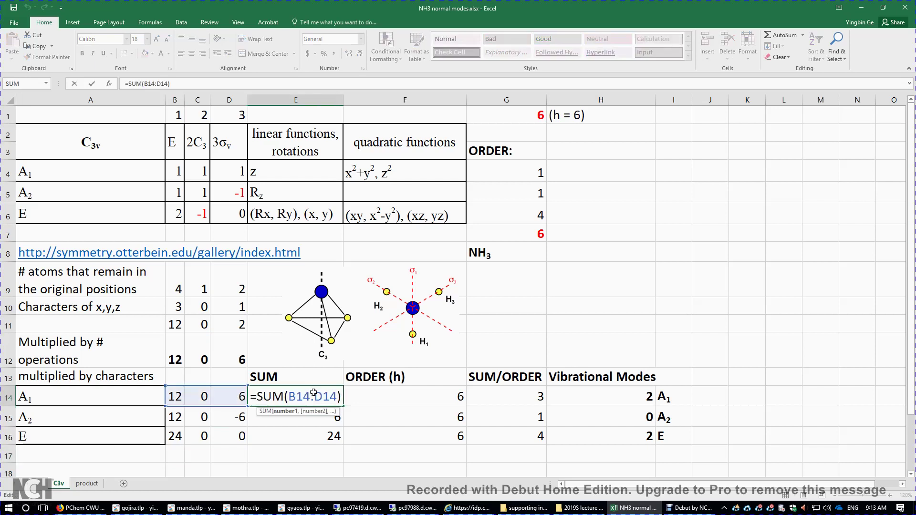
{"action": "key", "text": "Return"}
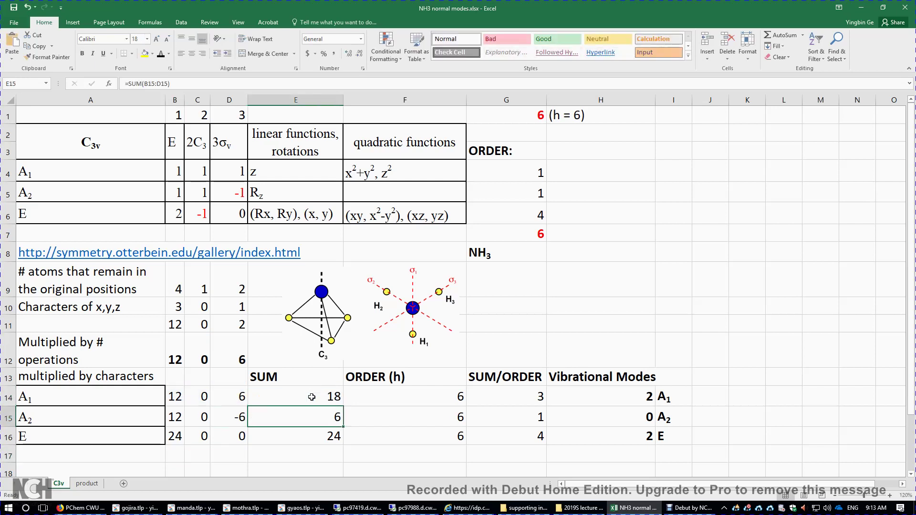
{"action": "left_click", "coordinate": [312, 397]}
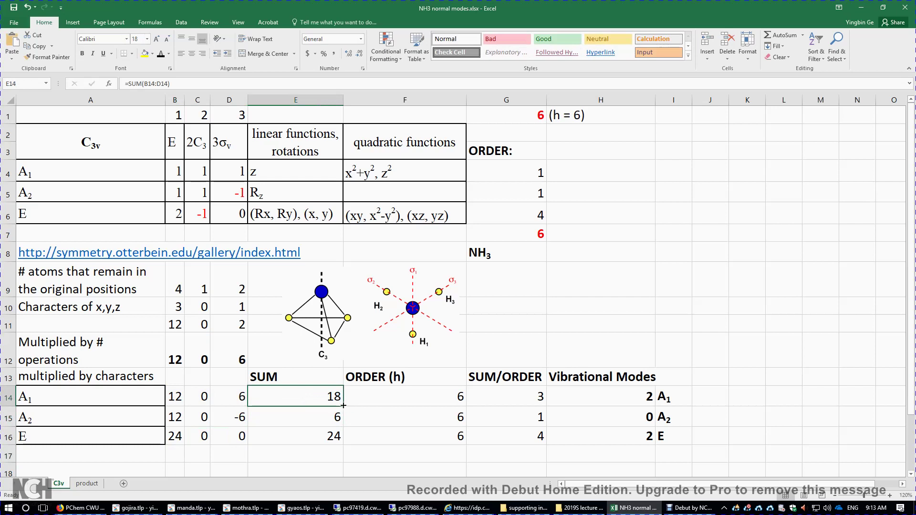
{"action": "left_click_drag", "start_coordinate": [343, 405], "coordinate": [344, 446]}
{"action": "left_click", "coordinate": [322, 457]}
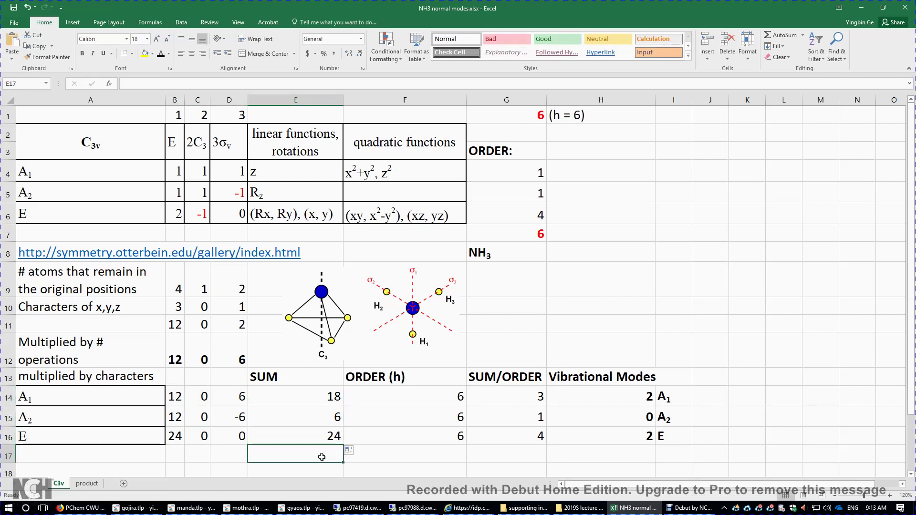
Step: Confirm =SUM(B15:D15) and =SUM(B16:D16) return 6 and 24
{"action": "double_click", "coordinate": [329, 419]}
{"action": "key", "text": "Return"}
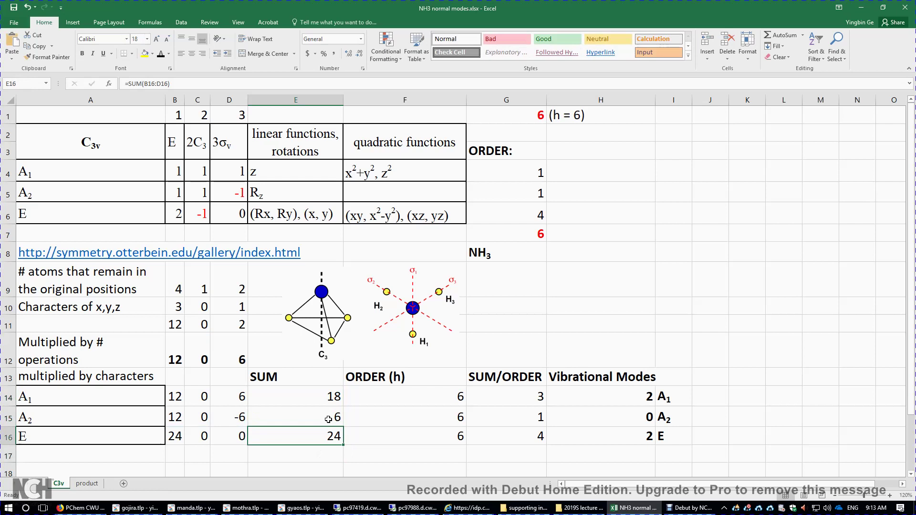
{"action": "double_click", "coordinate": [295, 431]}
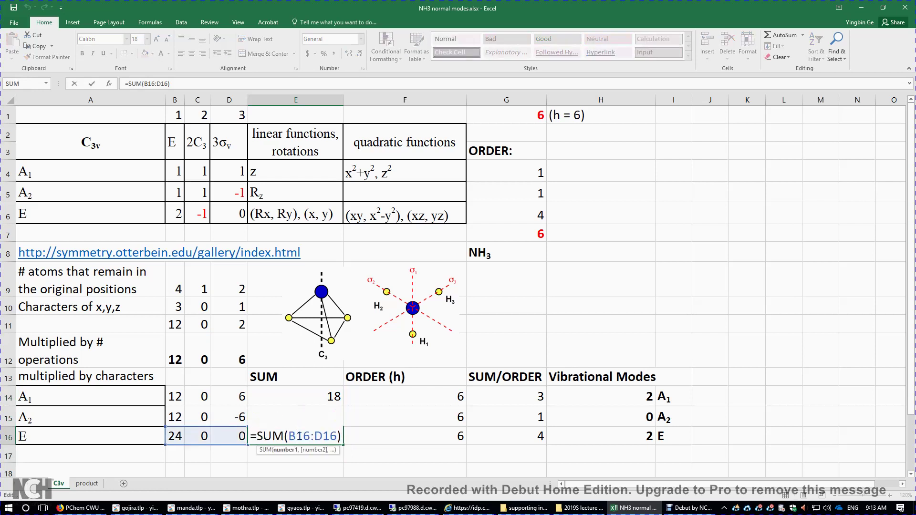
{"action": "key", "text": "Return"}
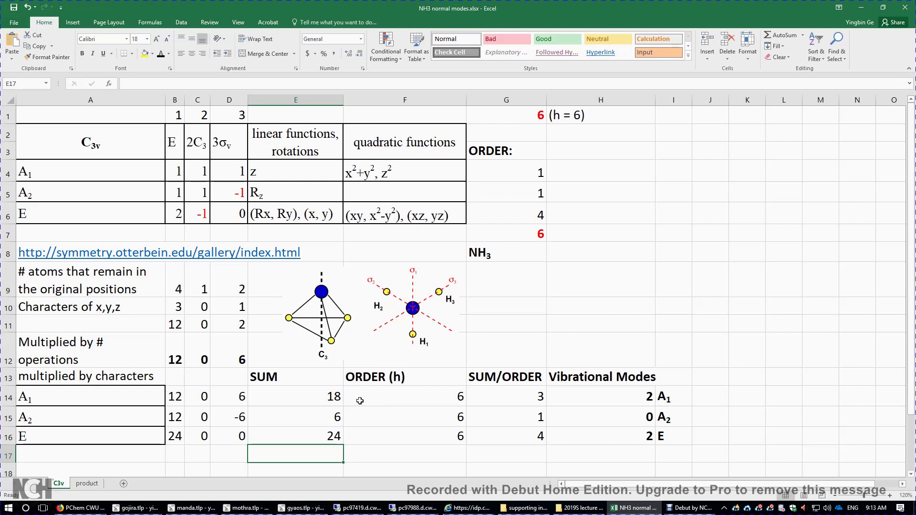
{"action": "left_click", "coordinate": [425, 394]}
{"action": "left_click", "coordinate": [425, 399]}
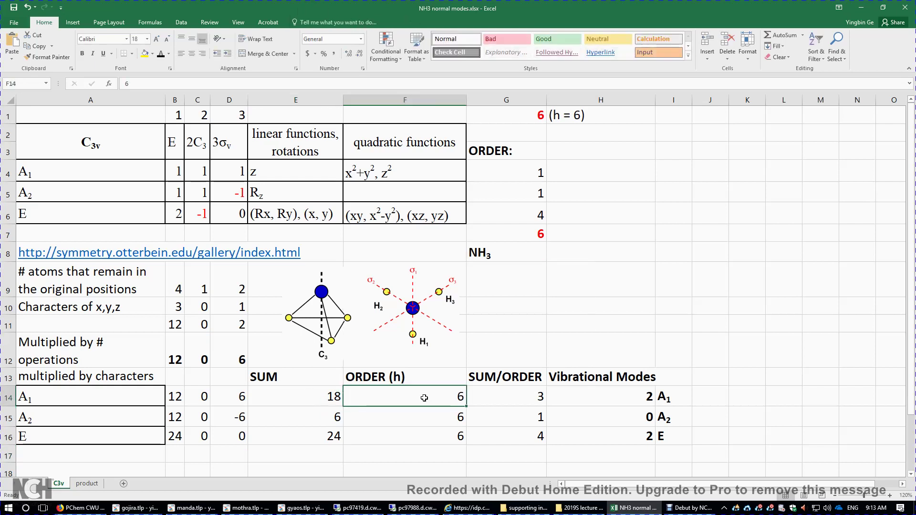
{"action": "left_click", "coordinate": [528, 397]}
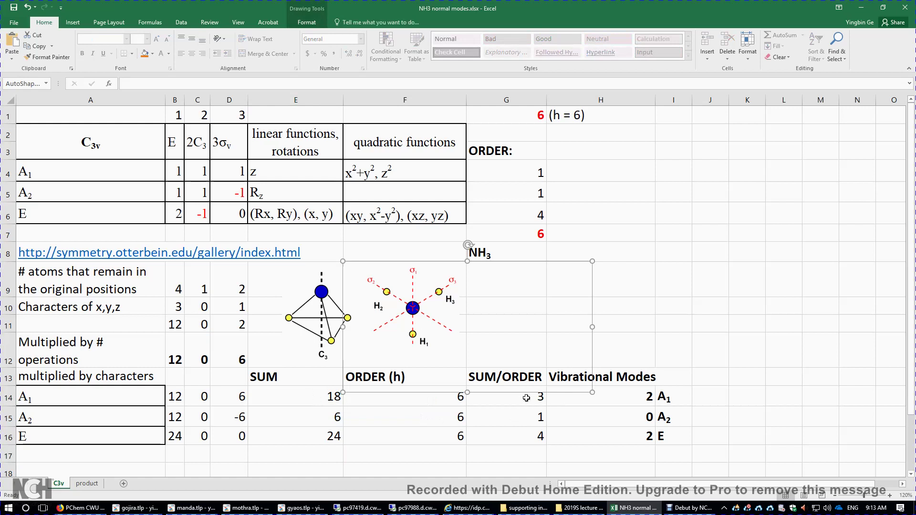
{"action": "left_click", "coordinate": [528, 397]}
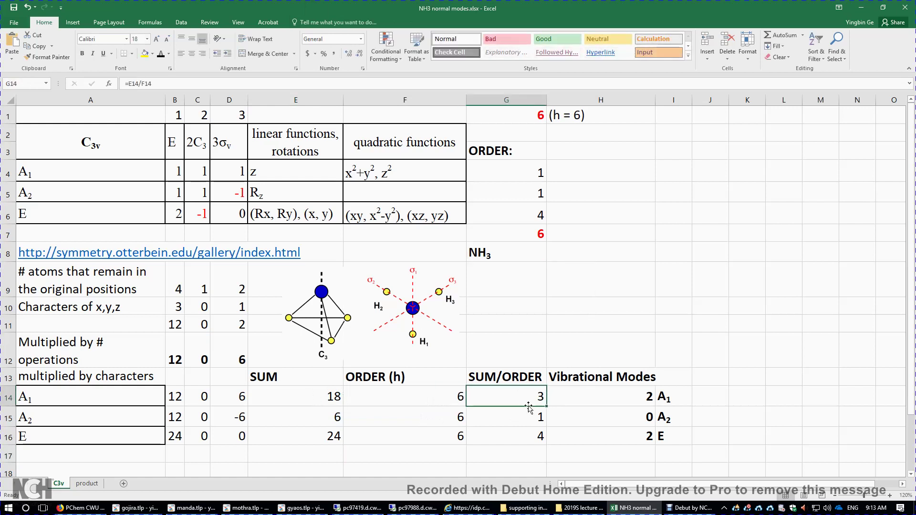
{"action": "left_click", "coordinate": [525, 432]}
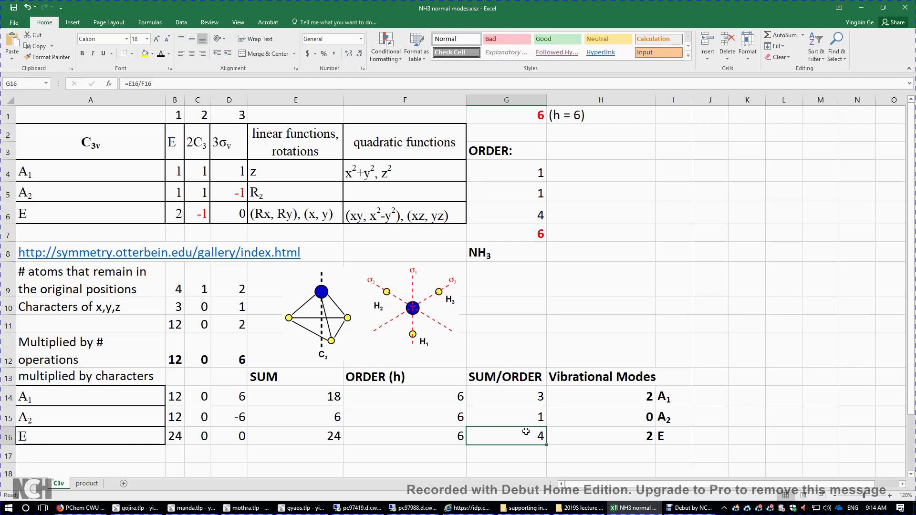
{"action": "left_click", "coordinate": [529, 397]}
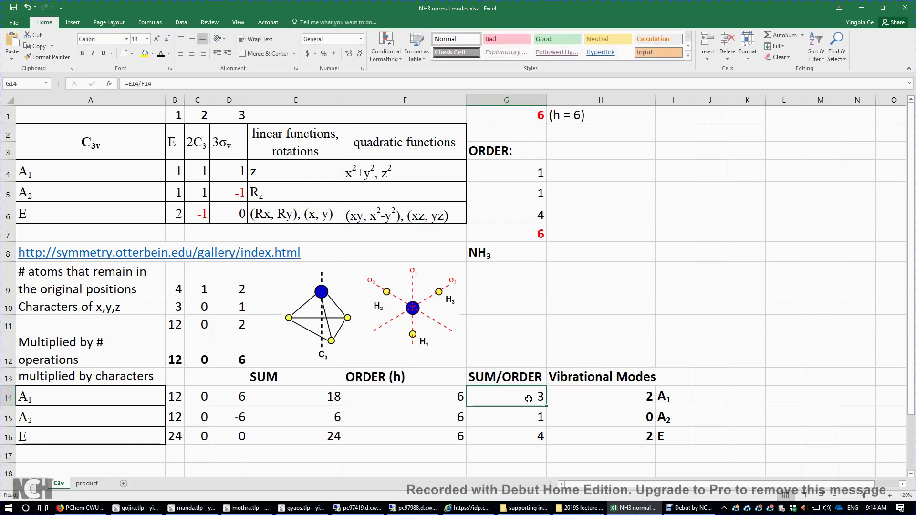
{"action": "left_click", "coordinate": [533, 417]}
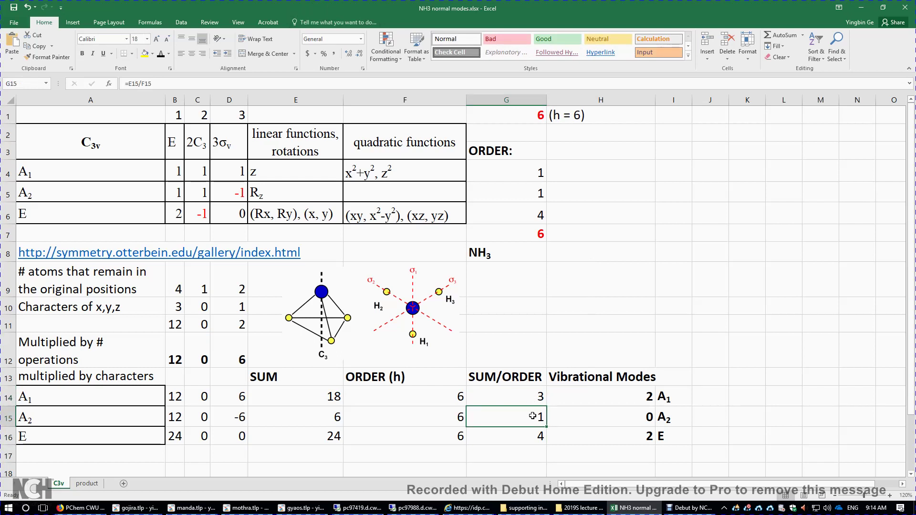
{"action": "left_click", "coordinate": [531, 435]}
{"action": "left_click", "coordinate": [53, 437]}
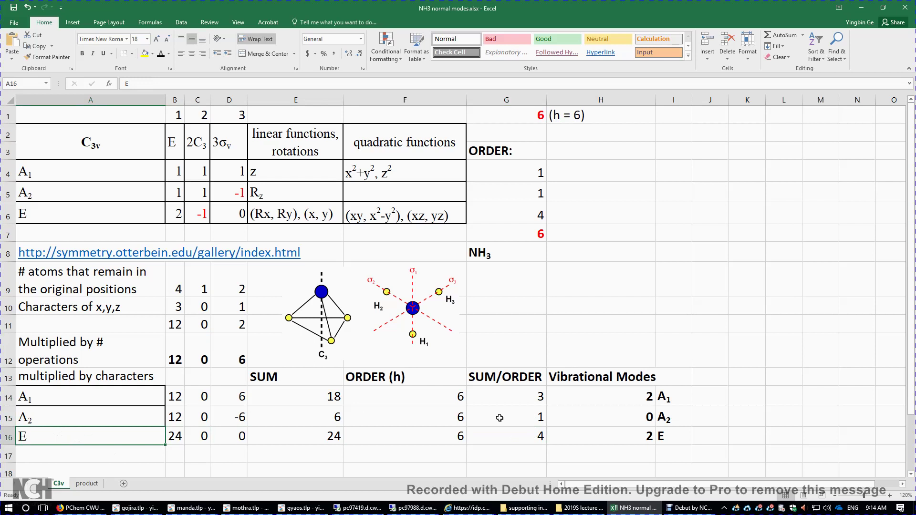
{"action": "left_click", "coordinate": [540, 398]}
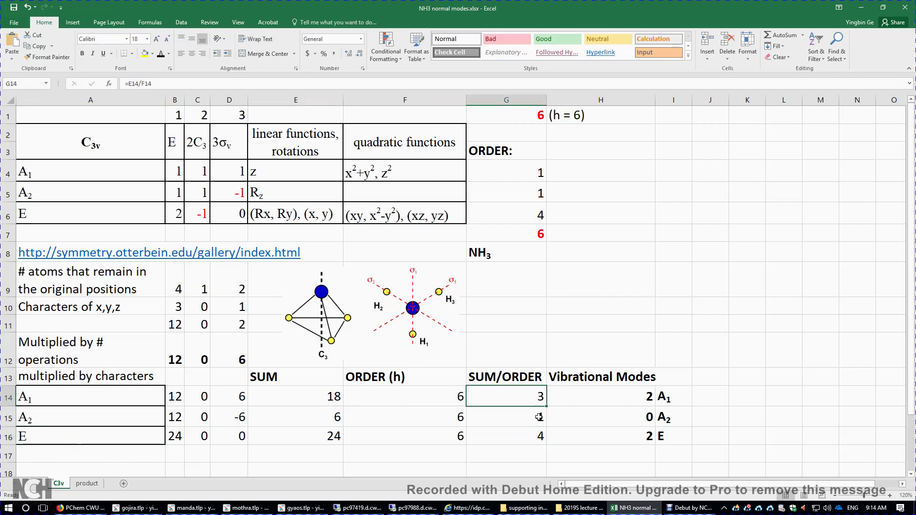
{"action": "left_click", "coordinate": [539, 417]}
{"action": "left_click", "coordinate": [538, 438]}
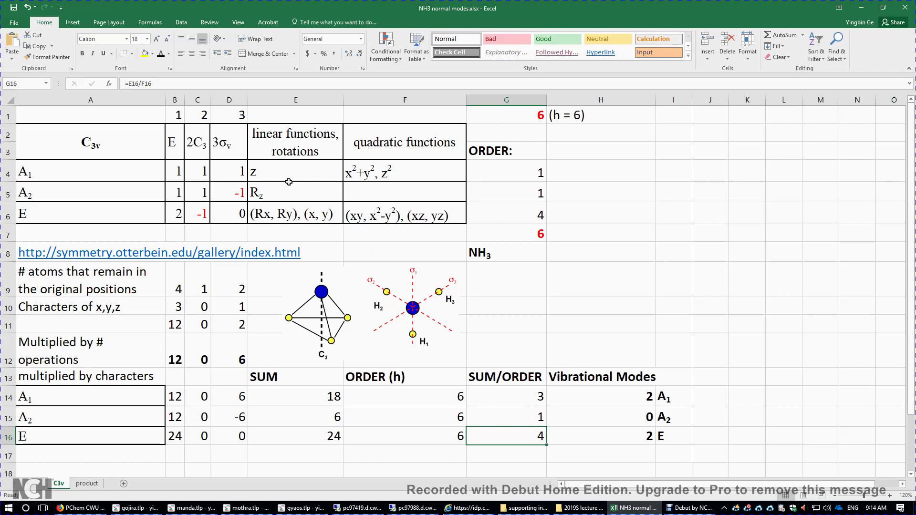
{"action": "left_click", "coordinate": [310, 215]}
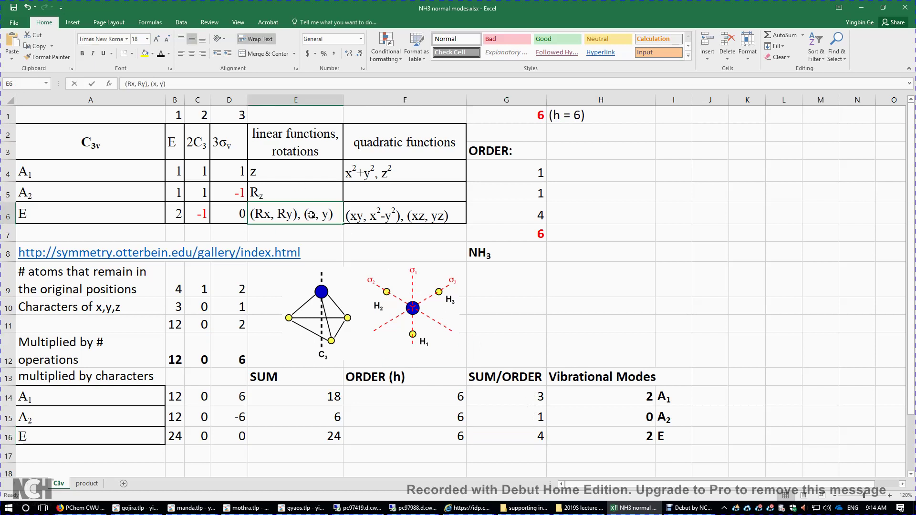
{"action": "double_click", "coordinate": [311, 215]}
{"action": "left_click_drag", "start_coordinate": [308, 214], "coordinate": [336, 214]}
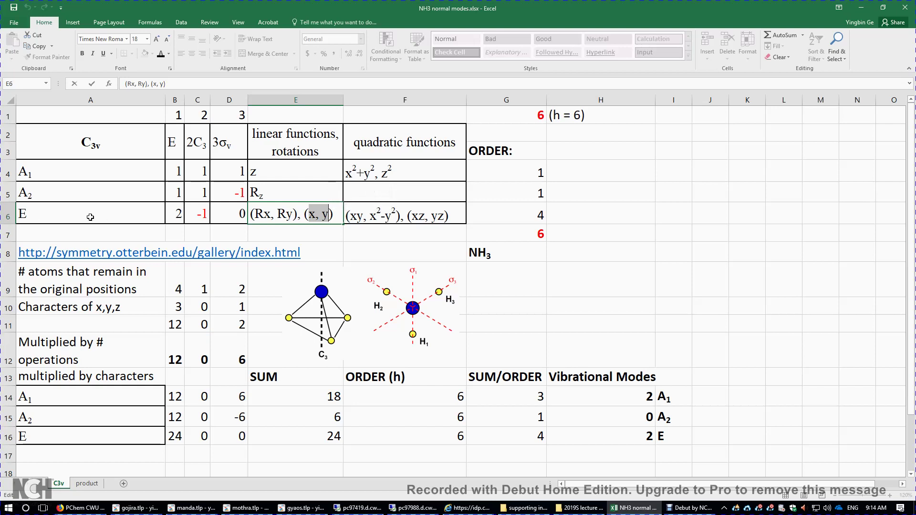
{"action": "left_click", "coordinate": [256, 168]}
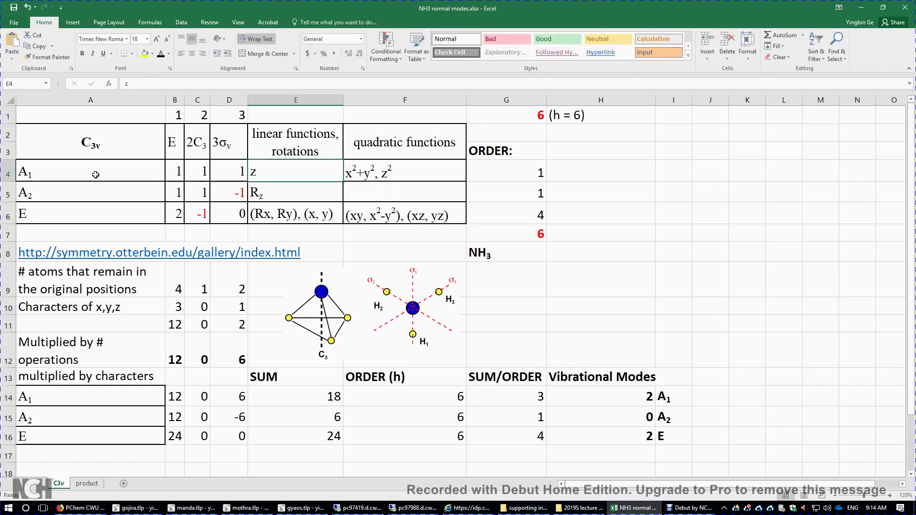
{"action": "left_click", "coordinate": [263, 194]}
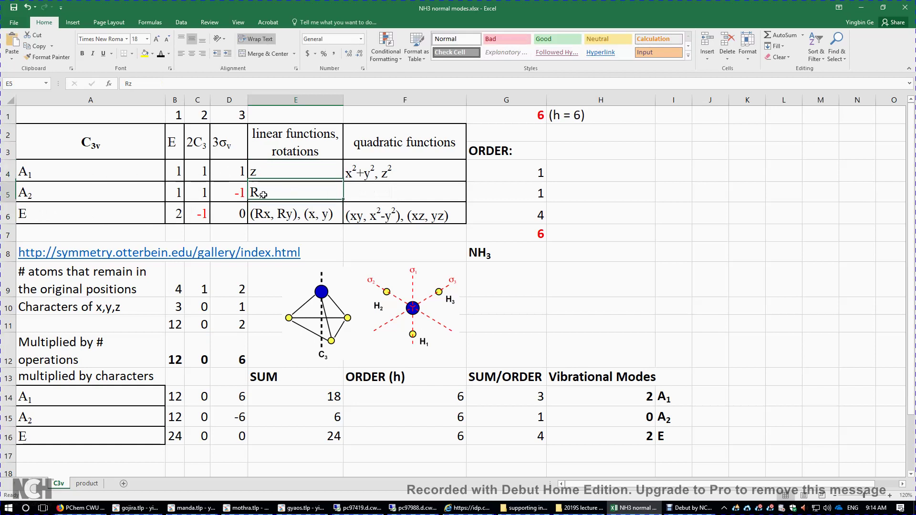
{"action": "left_click", "coordinate": [110, 191]}
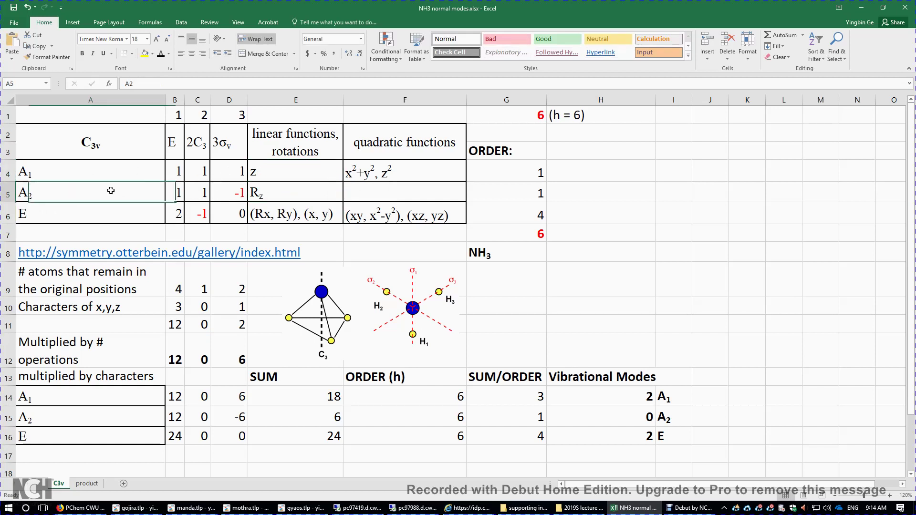
{"action": "left_click", "coordinate": [264, 216]}
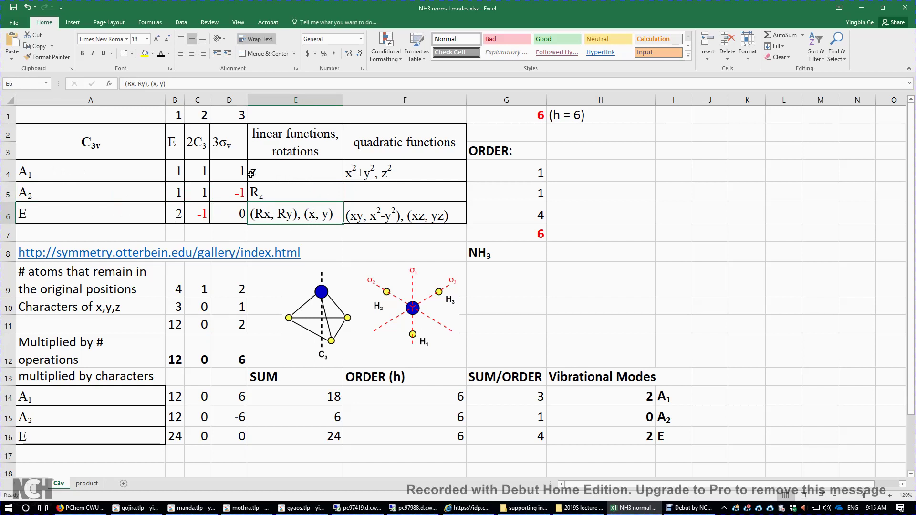
{"action": "left_click", "coordinate": [37, 171]}
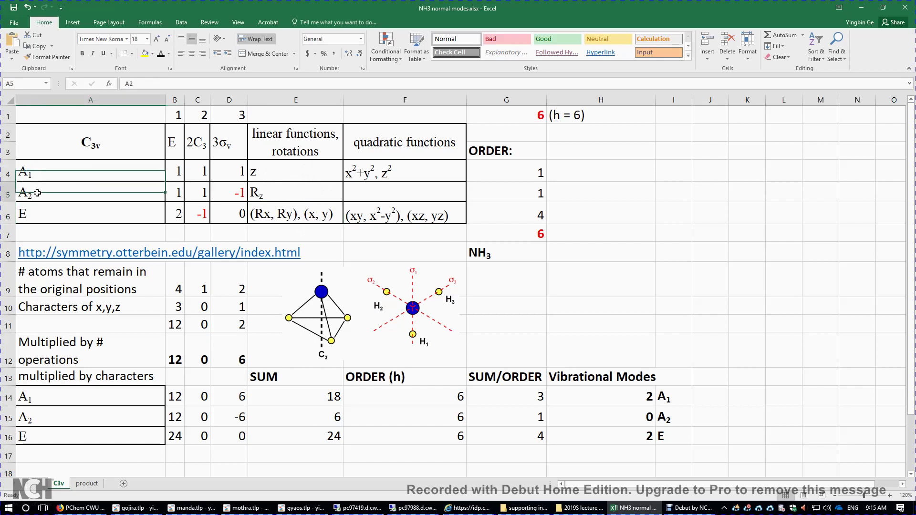
{"action": "left_click", "coordinate": [37, 192]}
{"action": "left_click", "coordinate": [52, 214]}
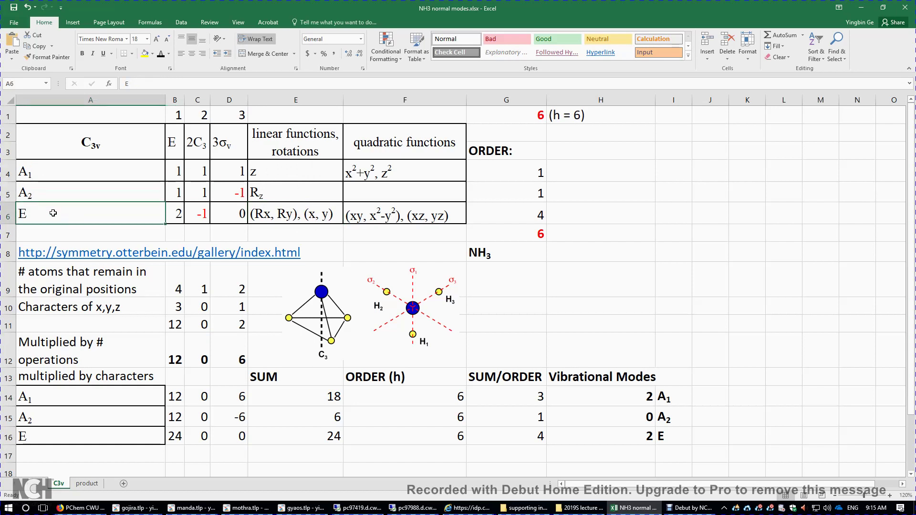
Step: Enter =G14-1, =G15-1 and =G16-2 in H14:H16, giving 2, 0, 2, and select them
{"action": "double_click", "coordinate": [638, 398]}
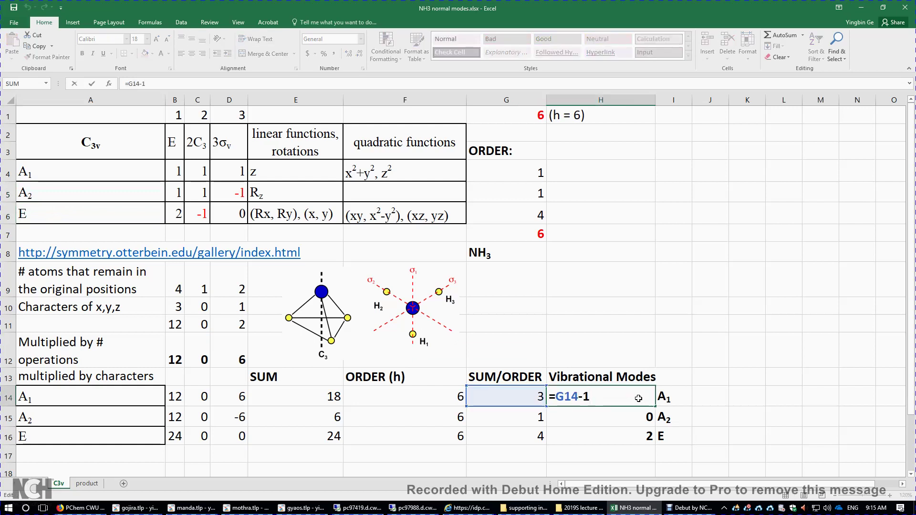
{"action": "key", "text": "Return"}
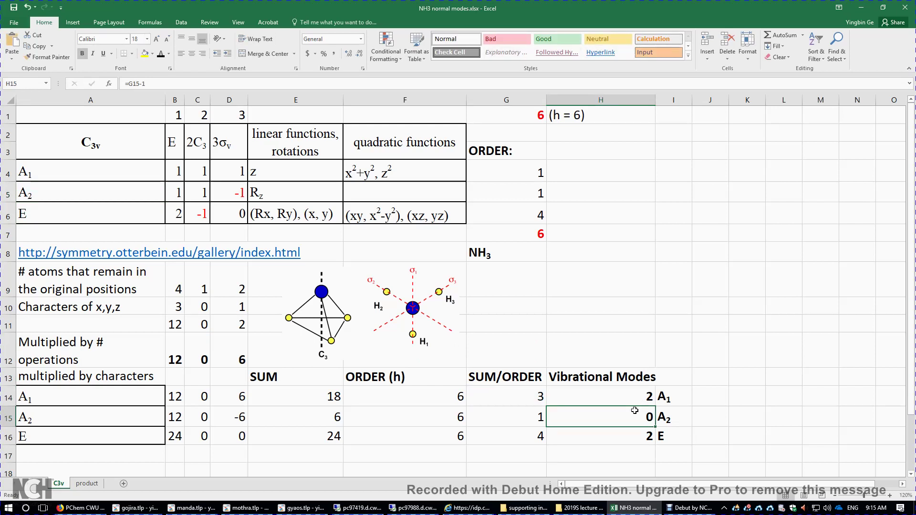
{"action": "double_click", "coordinate": [628, 416]}
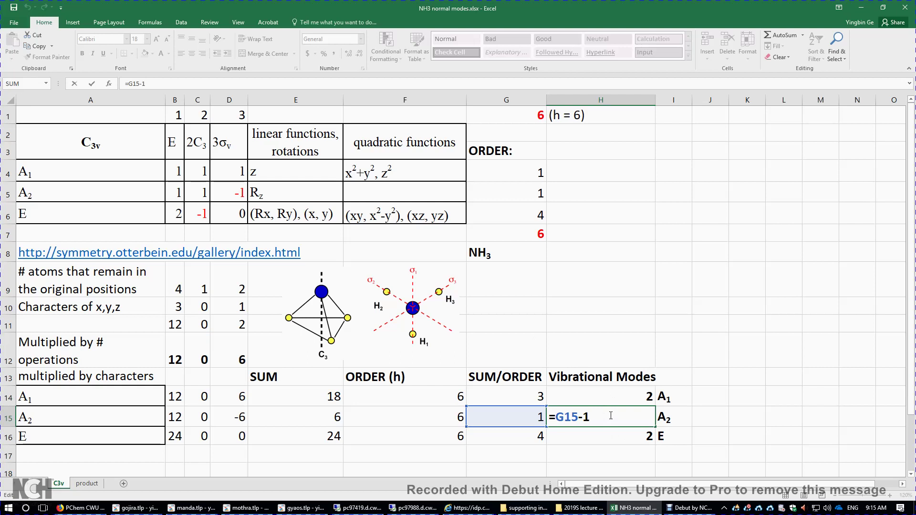
{"action": "key", "text": "Return"}
{"action": "double_click", "coordinate": [617, 435]}
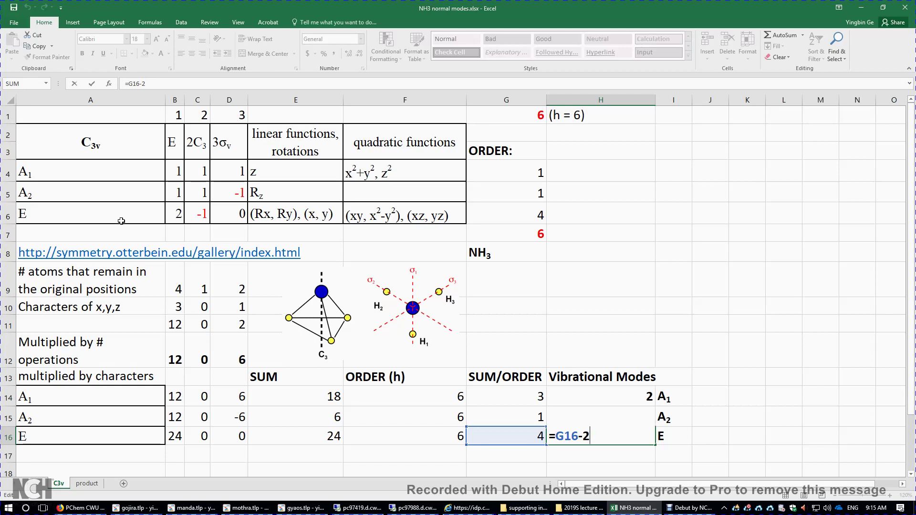
{"action": "key", "text": "Return"}
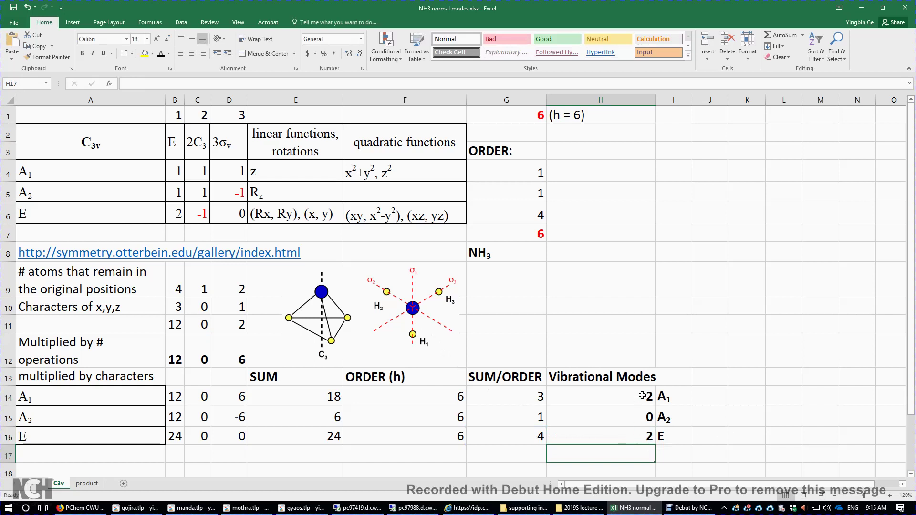
{"action": "left_click_drag", "start_coordinate": [640, 397], "coordinate": [643, 432]}
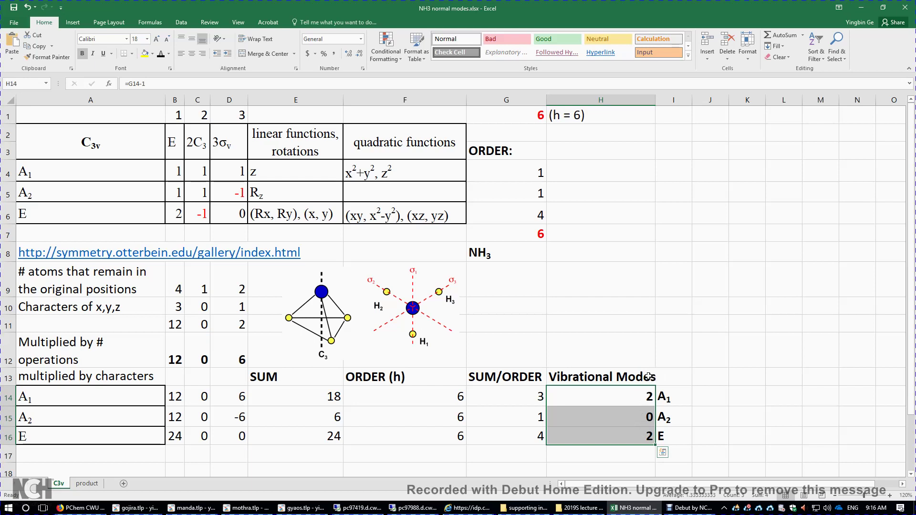
{"action": "left_click_drag", "start_coordinate": [633, 395], "coordinate": [682, 435]}
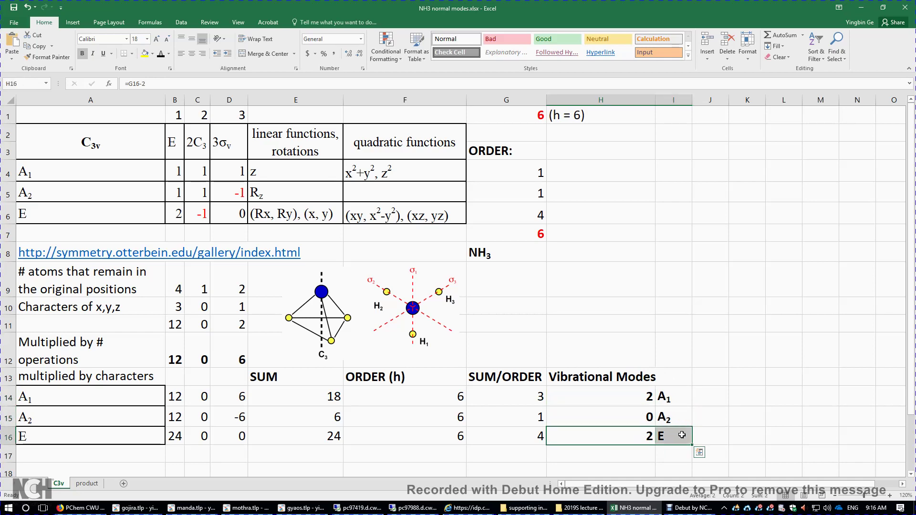